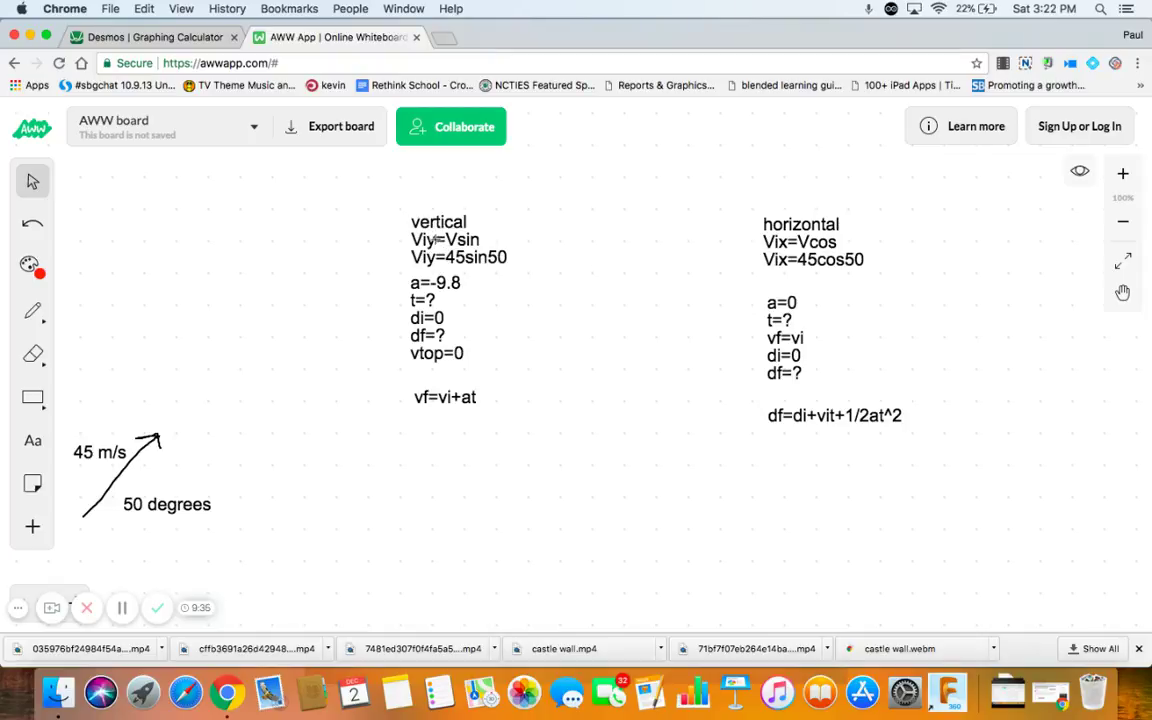
# Draw a red horizontal velocity line under the 45 m/s launch arrow.
pyautogui.click(33, 267)
pyautogui.click(131, 268)
pyautogui.click(33, 313)
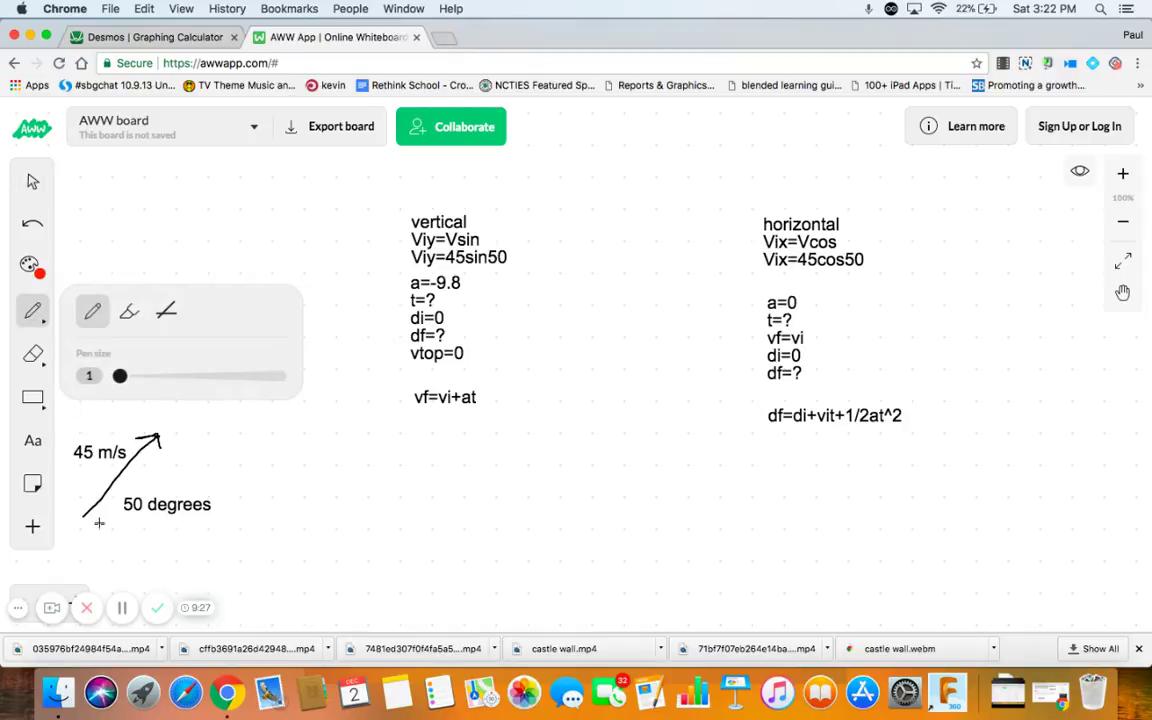
pyautogui.moveTo(96, 520)
pyautogui.mouseDown()
pyautogui.moveTo(163, 518)
pyautogui.moveTo(158, 527)
pyautogui.mouseUp()
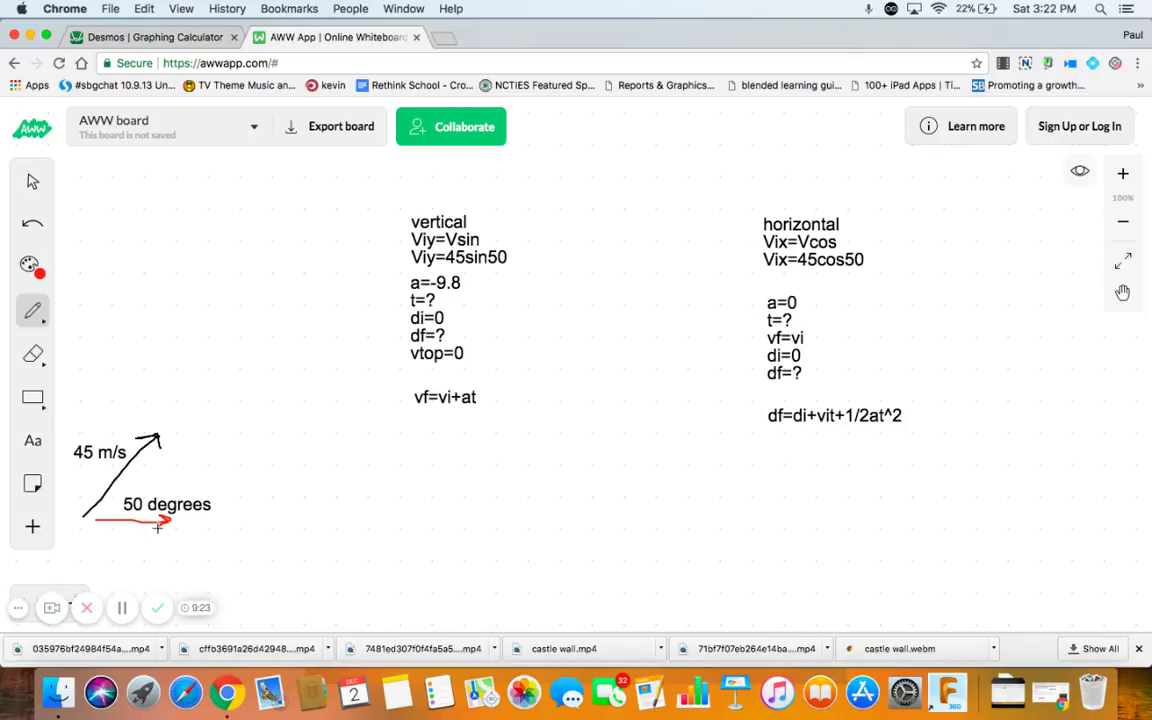
# Draw a green vertical line up to the arrowhead for the vertical component.
pyautogui.click(30, 263)
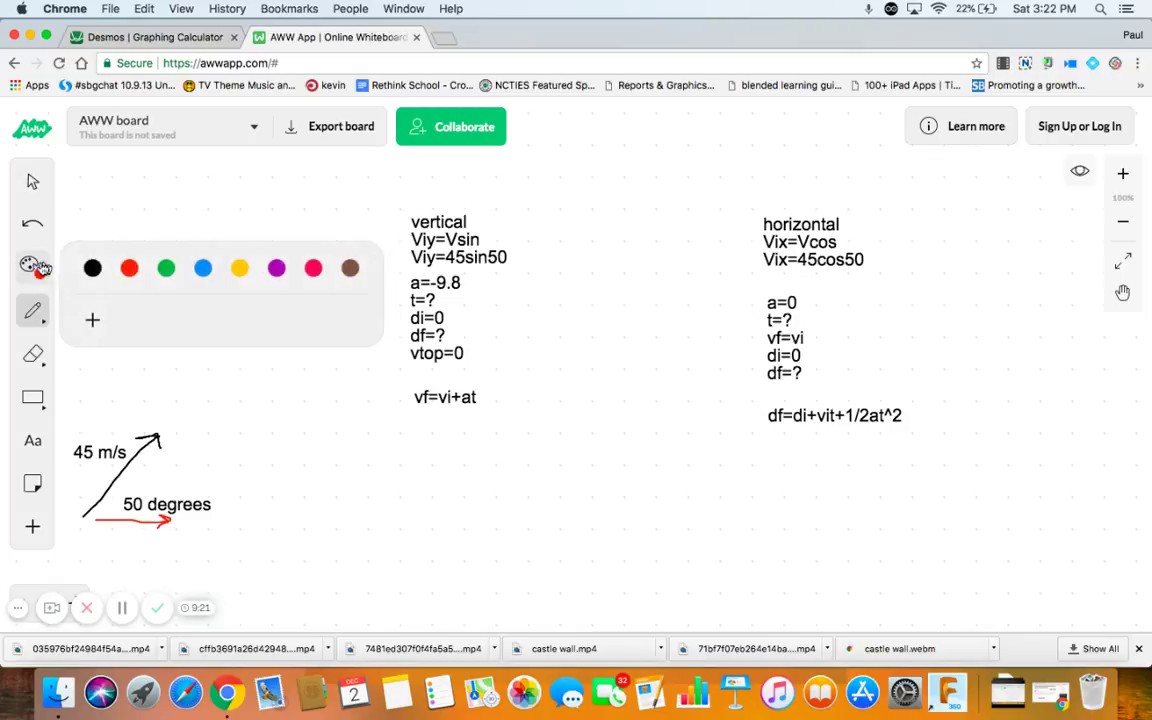
pyautogui.click(166, 270)
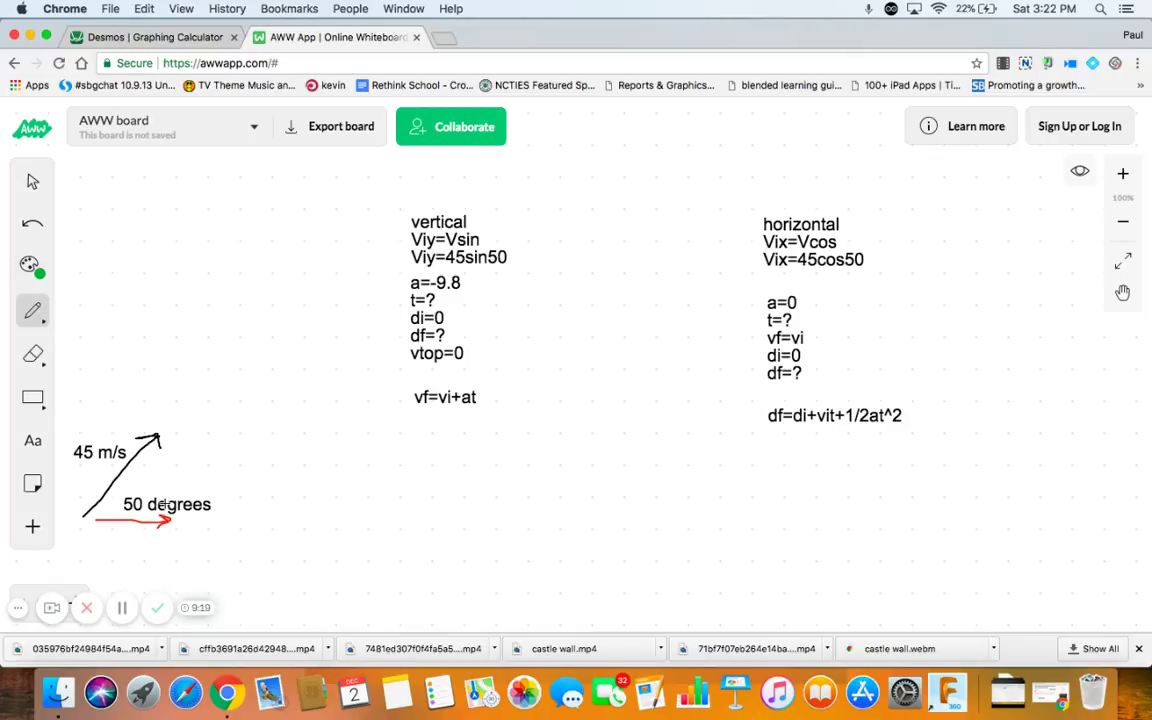
pyautogui.moveTo(165, 516)
pyautogui.mouseDown()
pyautogui.moveTo(162, 442)
pyautogui.moveTo(152, 456)
pyautogui.moveTo(176, 461)
pyautogui.mouseUp()
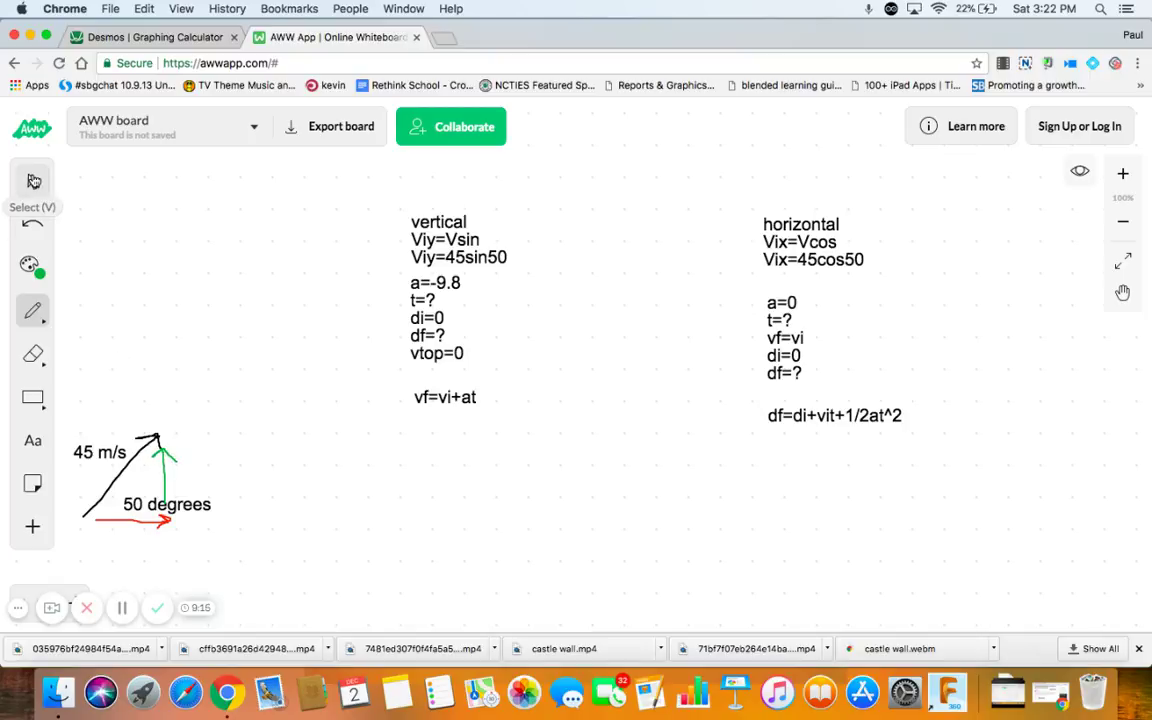
# Switch from the pencil back to the Select tool.
pyautogui.click(33, 180)
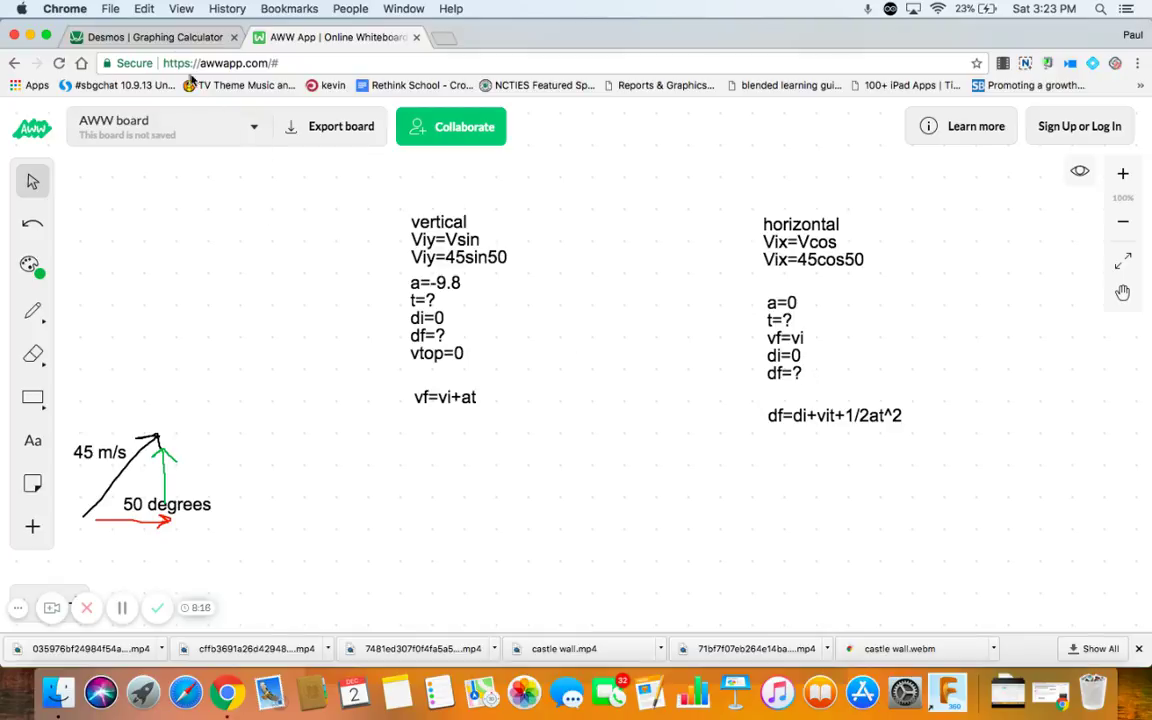
pyautogui.click(157, 38)
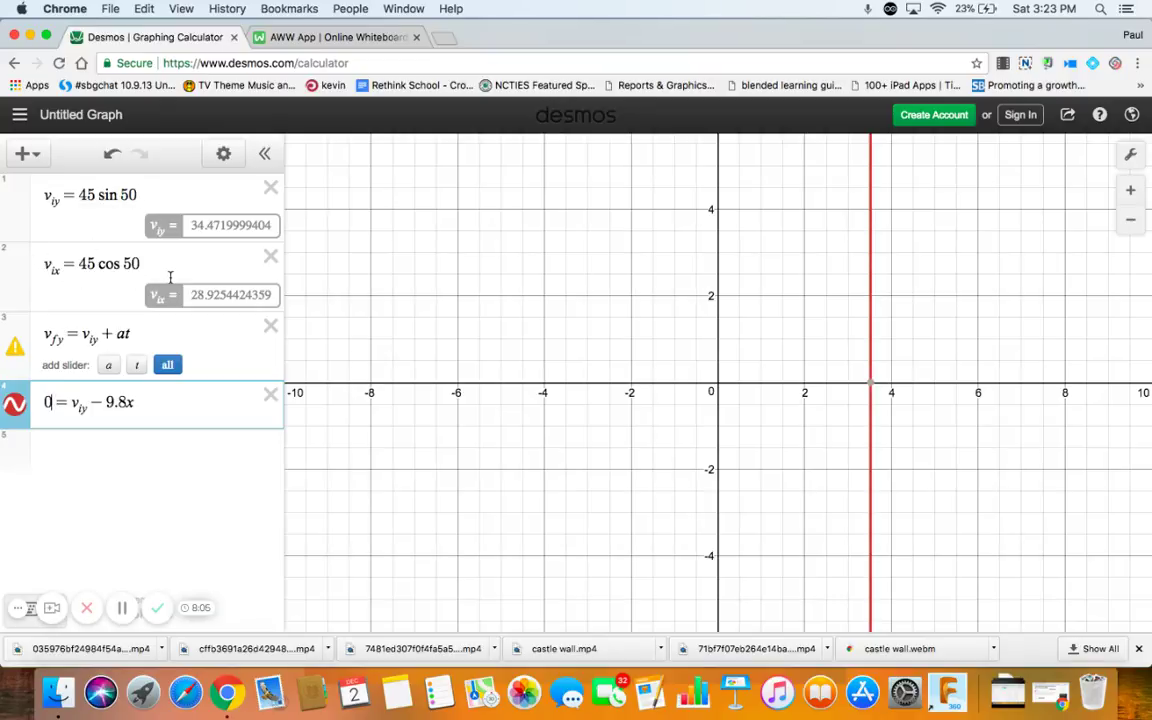
pyautogui.click(312, 39)
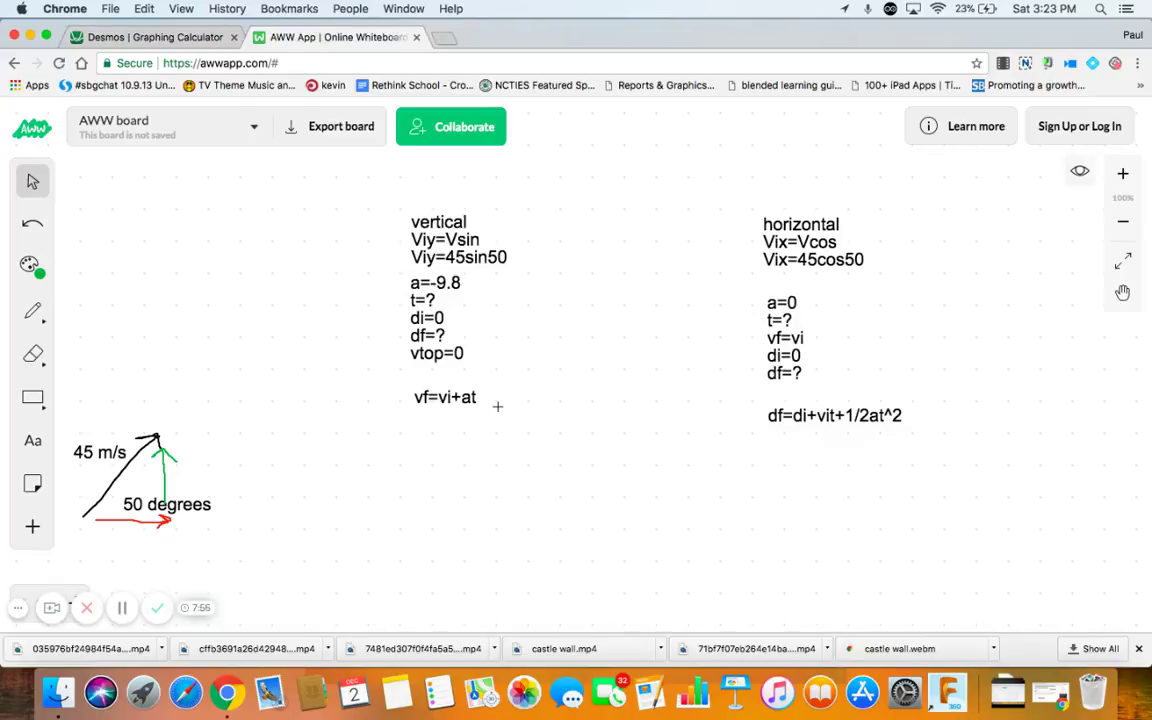
pyautogui.click(155, 36)
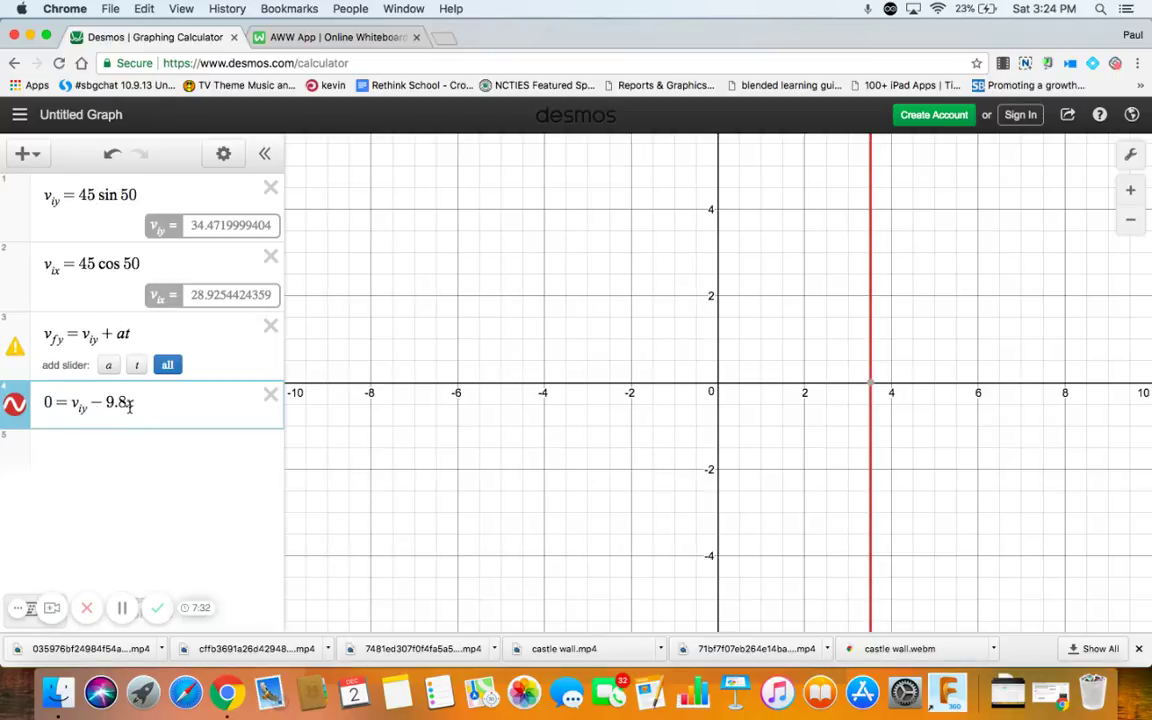
pyautogui.click(95, 195)
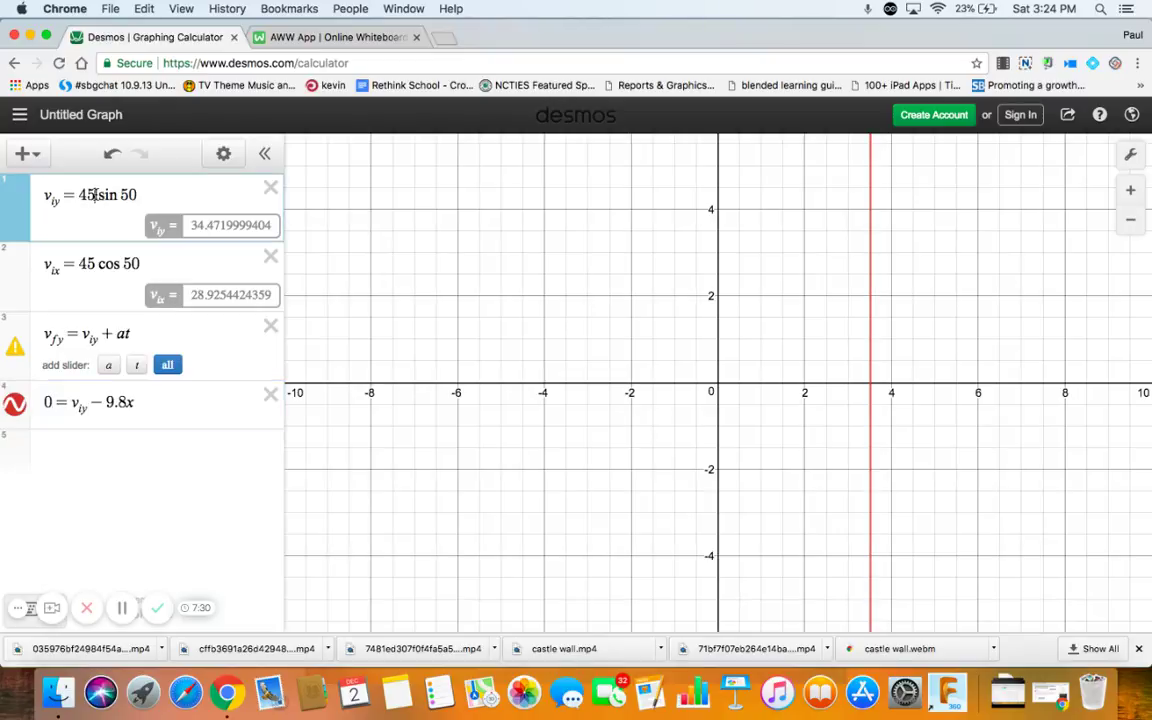
pyautogui.click(872, 387)
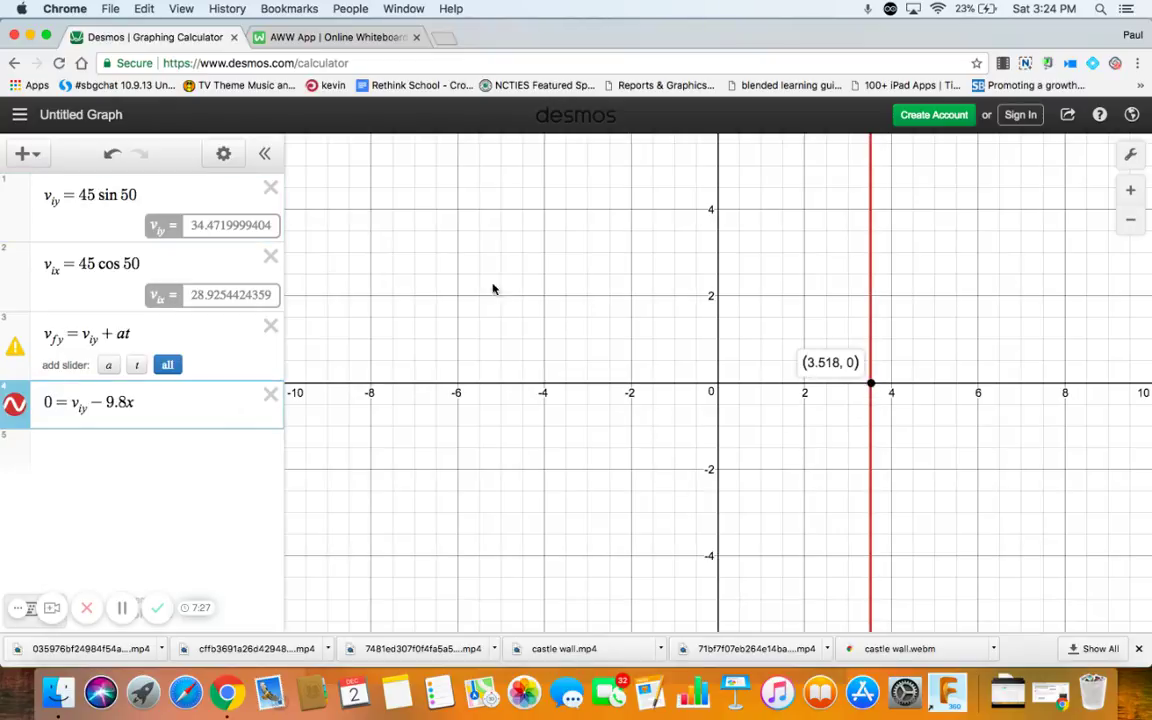
pyautogui.click(95, 195)
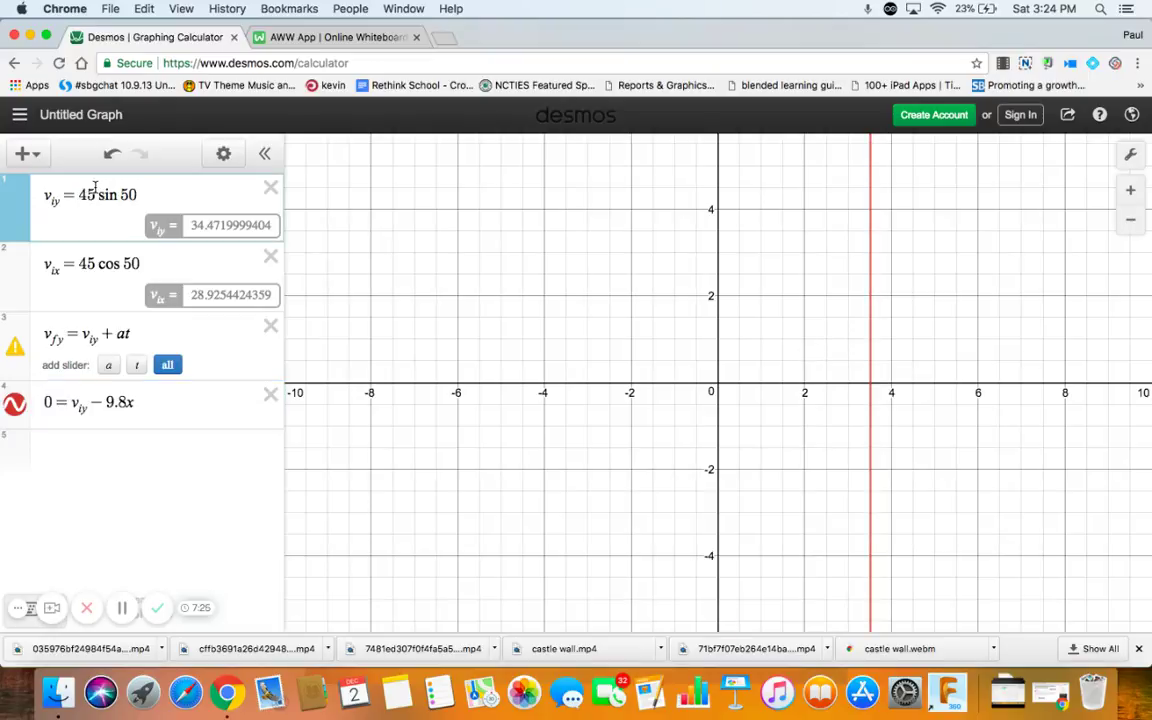
pyautogui.press('BackSpace')
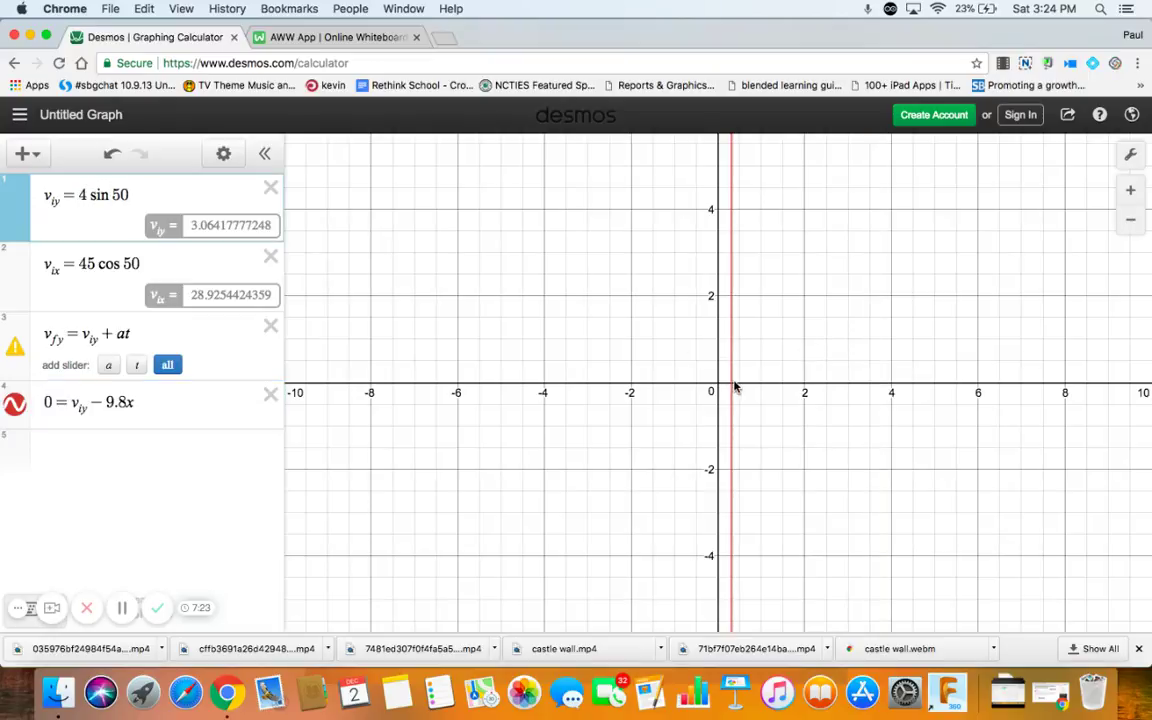
pyautogui.write('5')
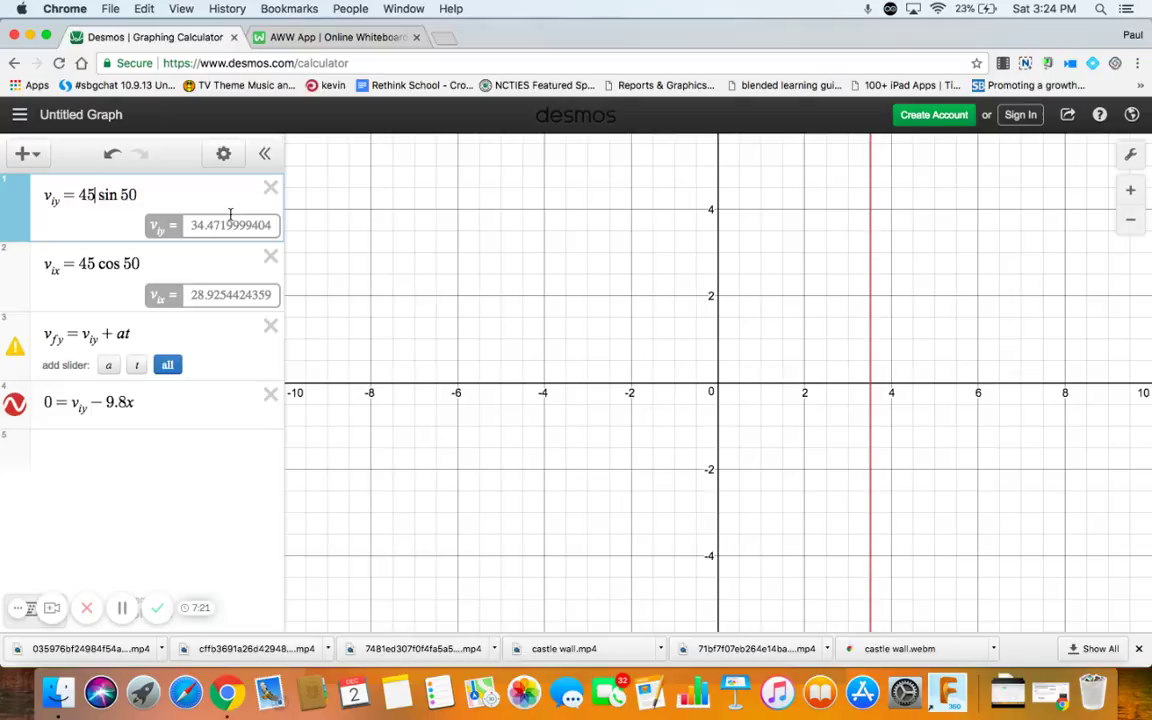
pyautogui.click(160, 400)
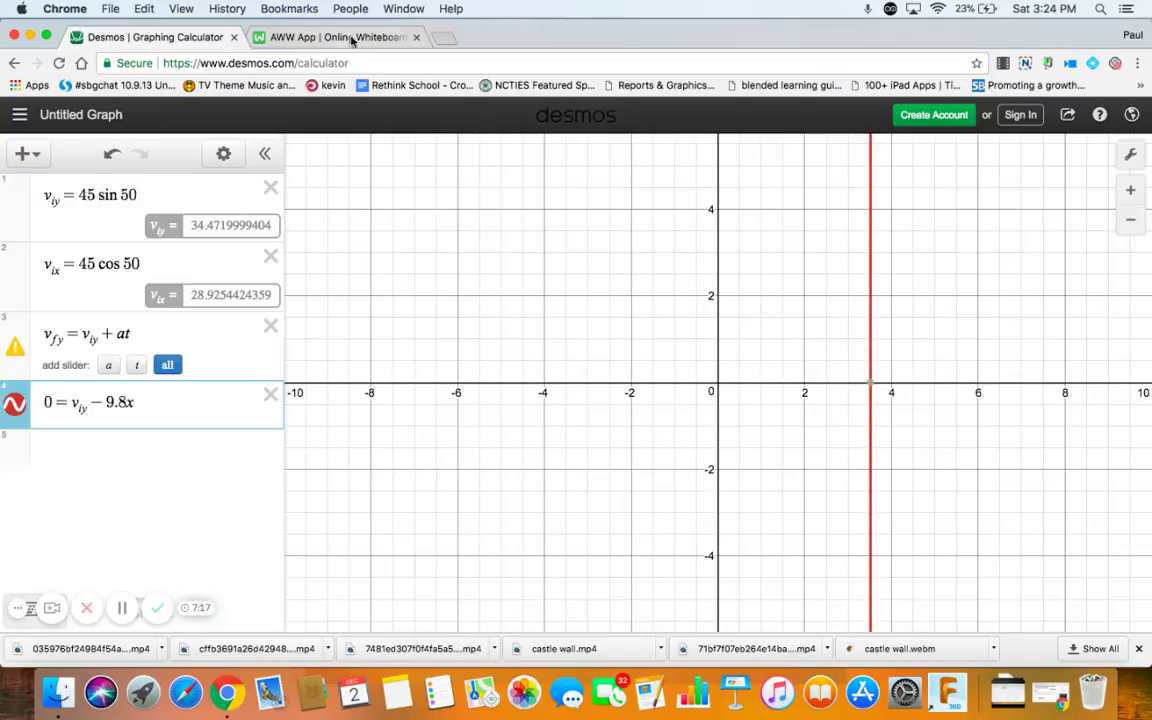
# Write t=3.158s as text beneath vf=vi+at, then return to Desmos.
pyautogui.click(310, 37)
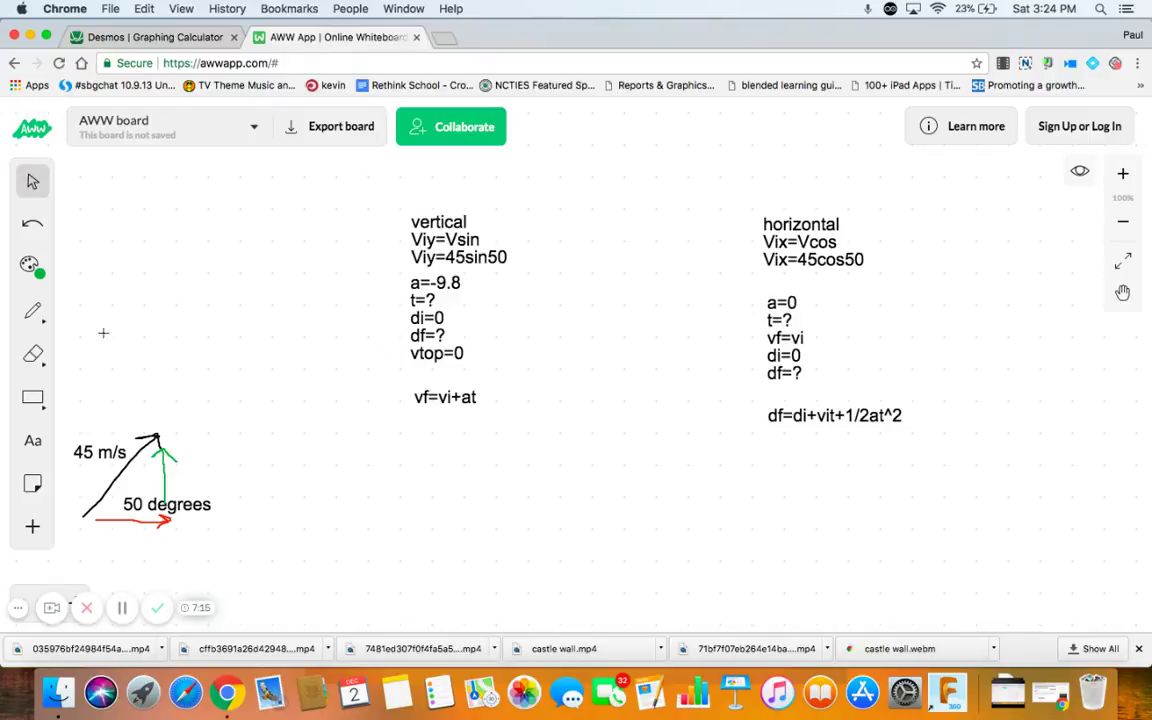
pyautogui.click(33, 440)
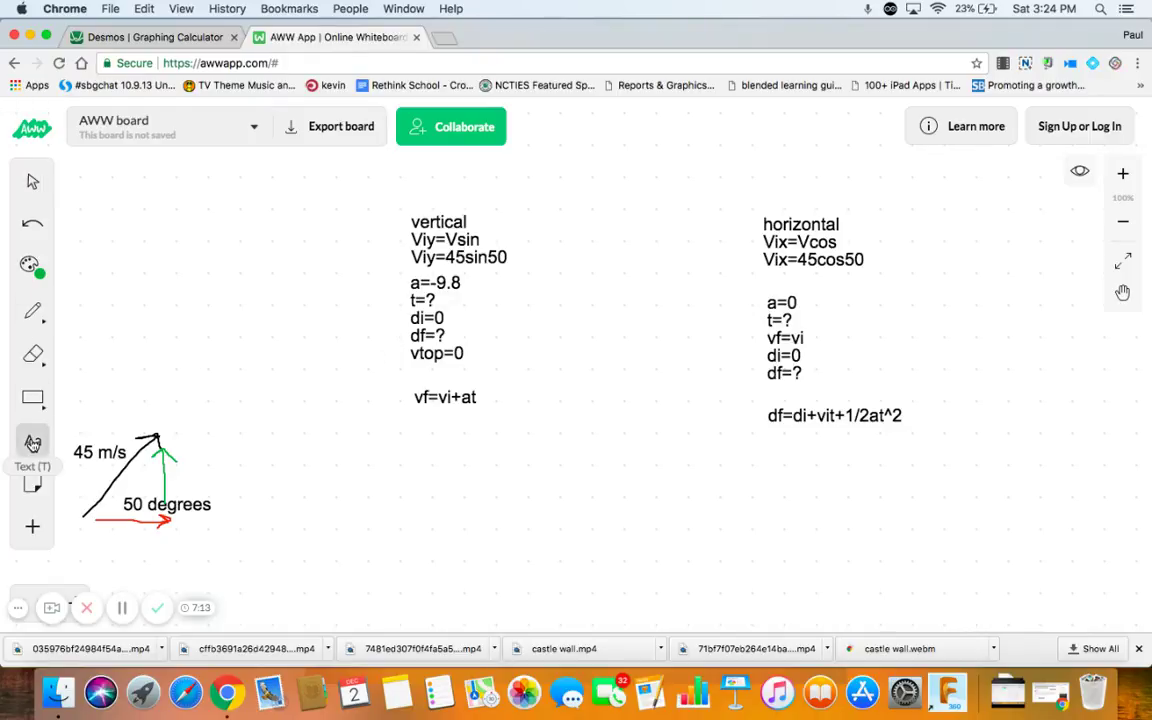
pyautogui.click(409, 438)
pyautogui.write('t')
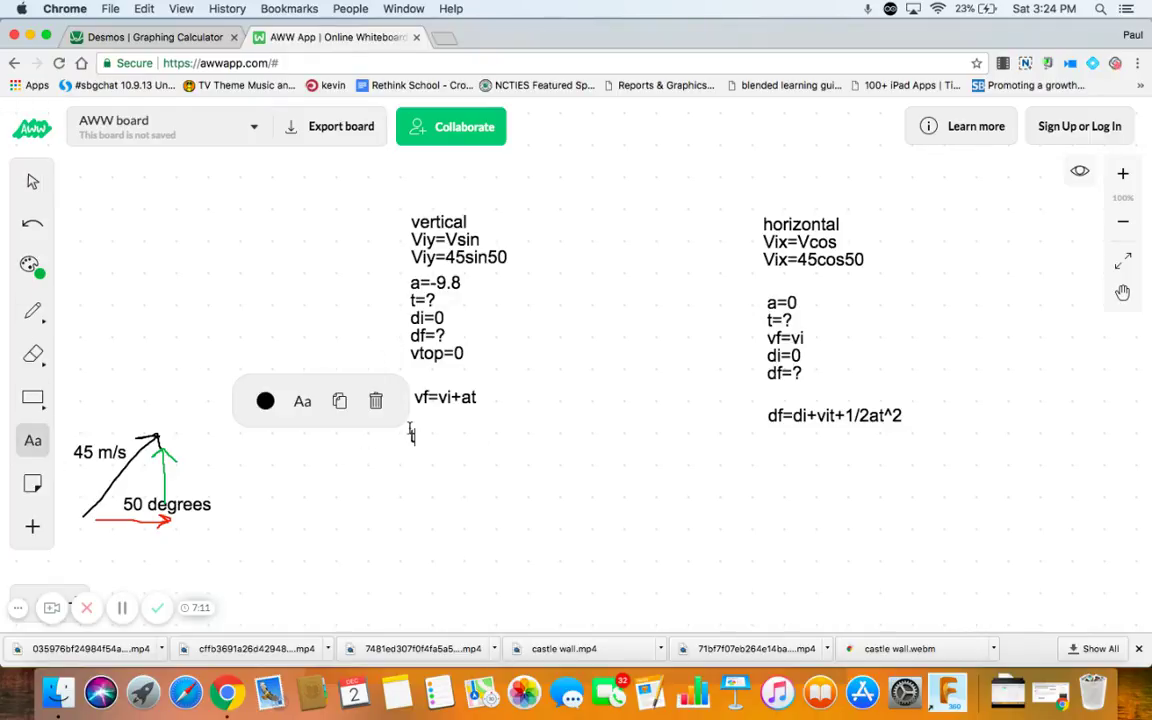
pyautogui.write('=3.158s')
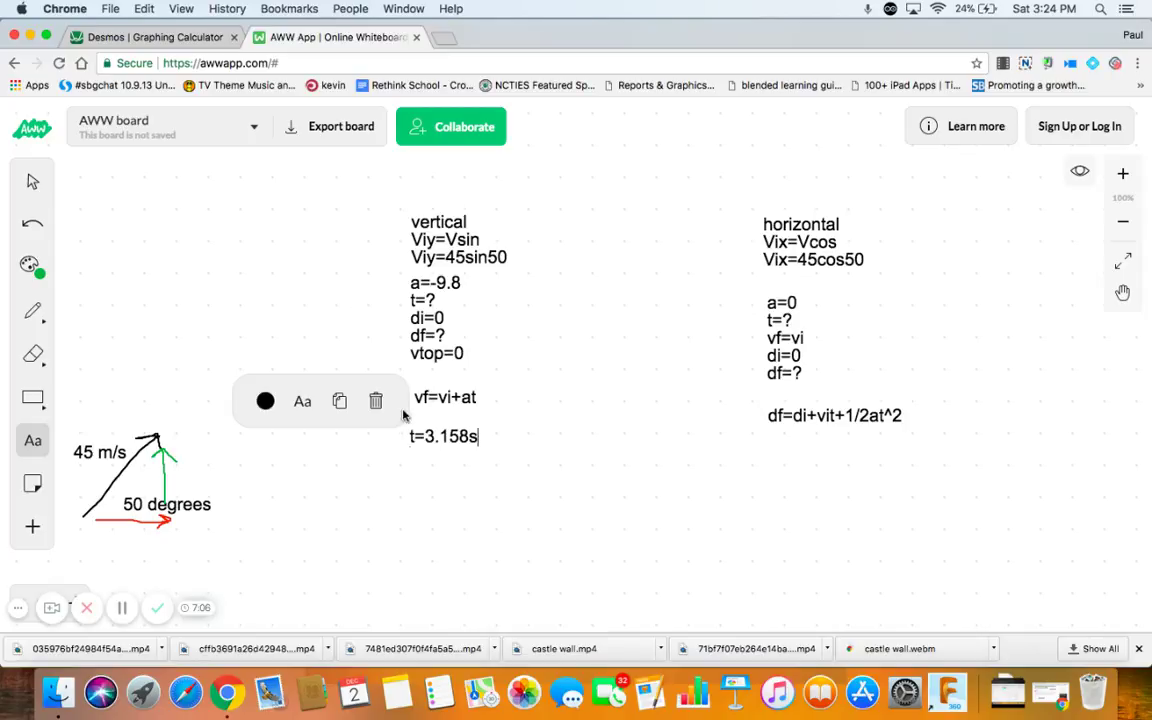
pyautogui.click(115, 40)
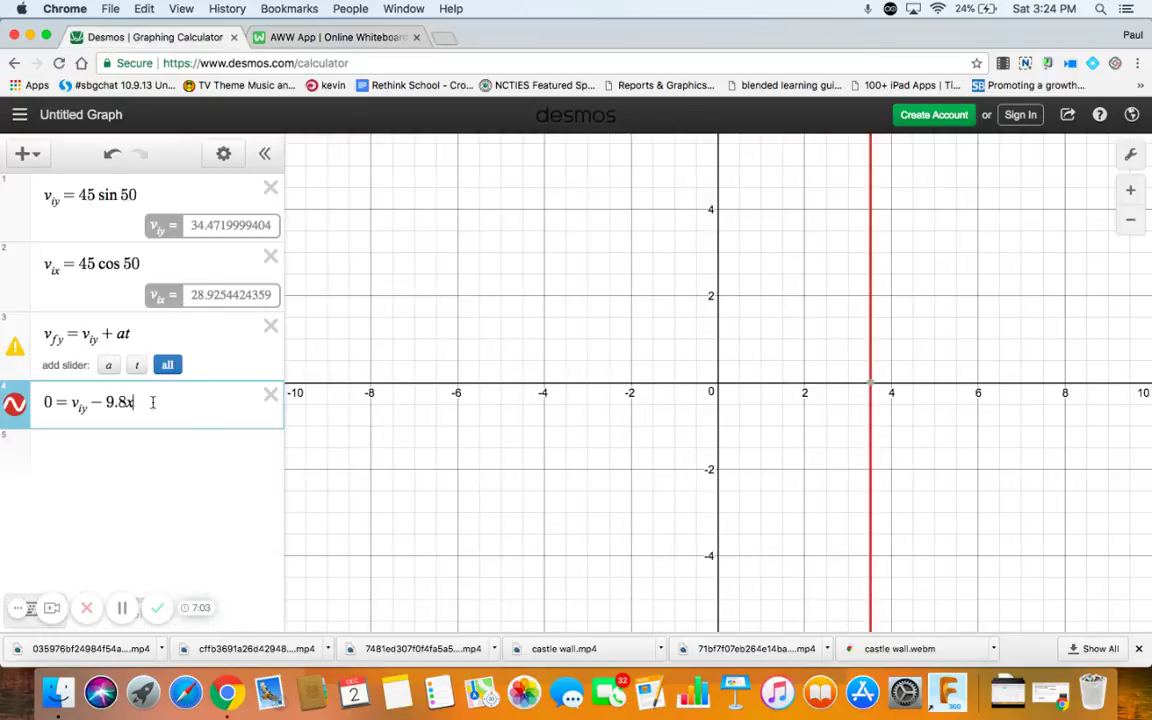
# Enter z=2*3.518 as a new Desmos expression, giving 7.036.
pyautogui.click(356, 38)
pyautogui.click(124, 40)
pyautogui.click(44, 450)
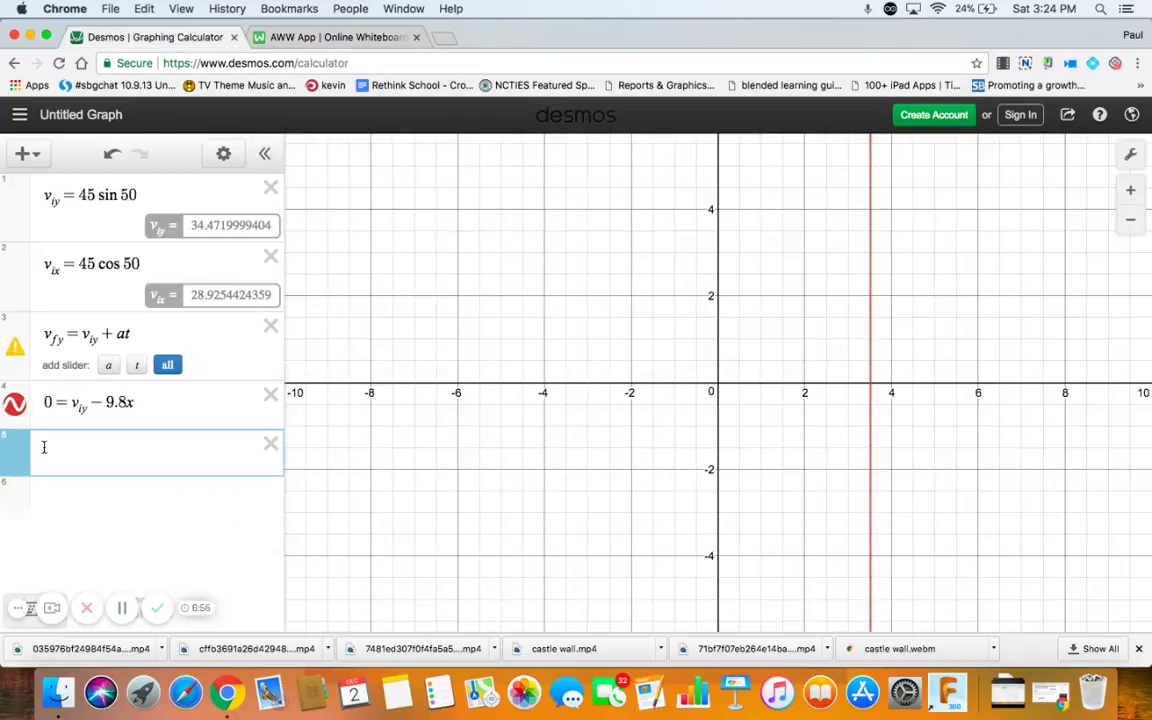
pyautogui.write('z=2*')
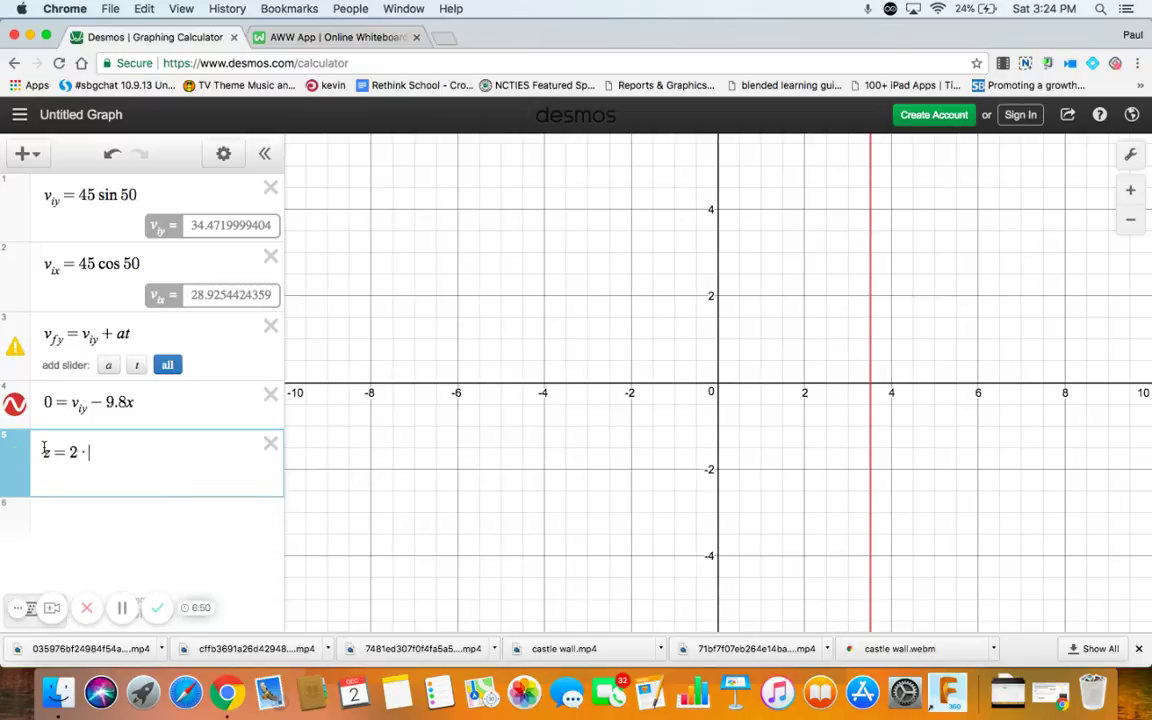
pyautogui.write('x')
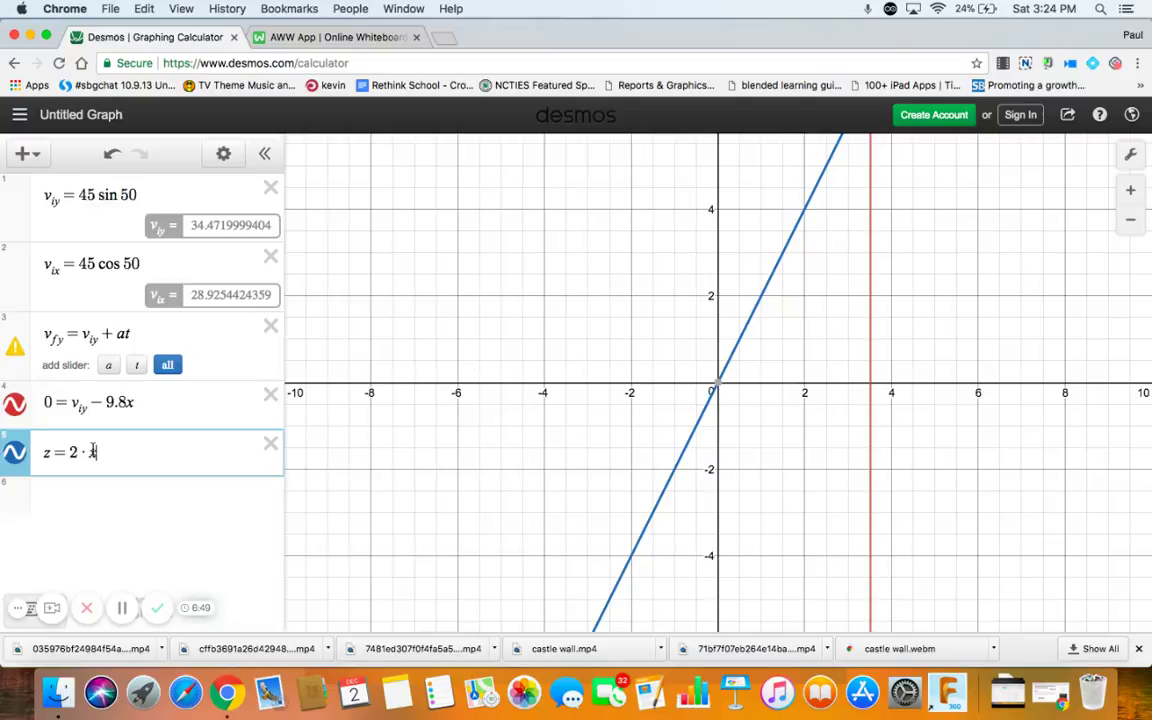
pyautogui.press('BackSpace')
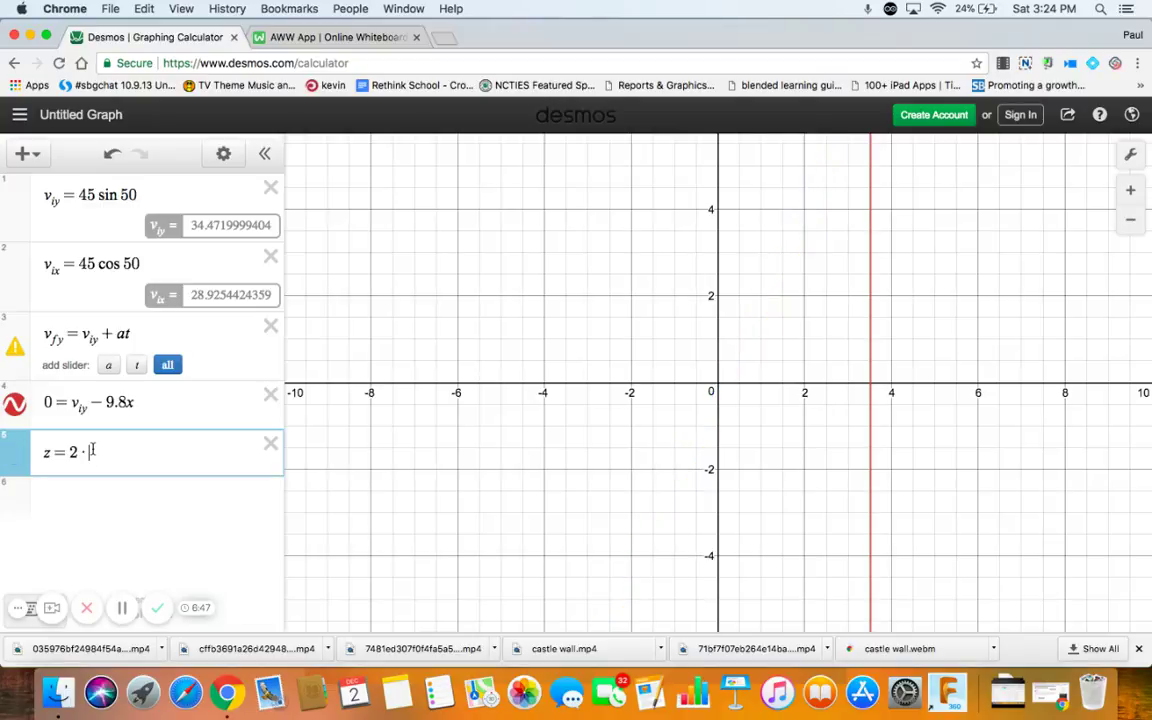
pyautogui.click(873, 389)
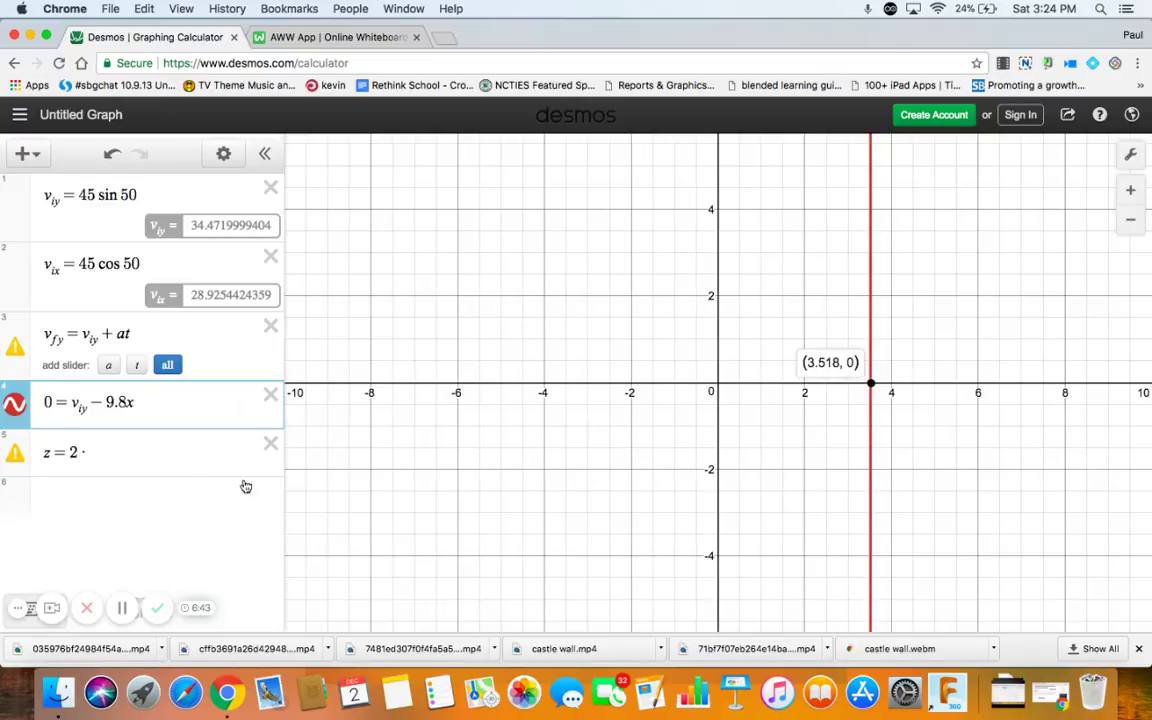
pyautogui.click(87, 452)
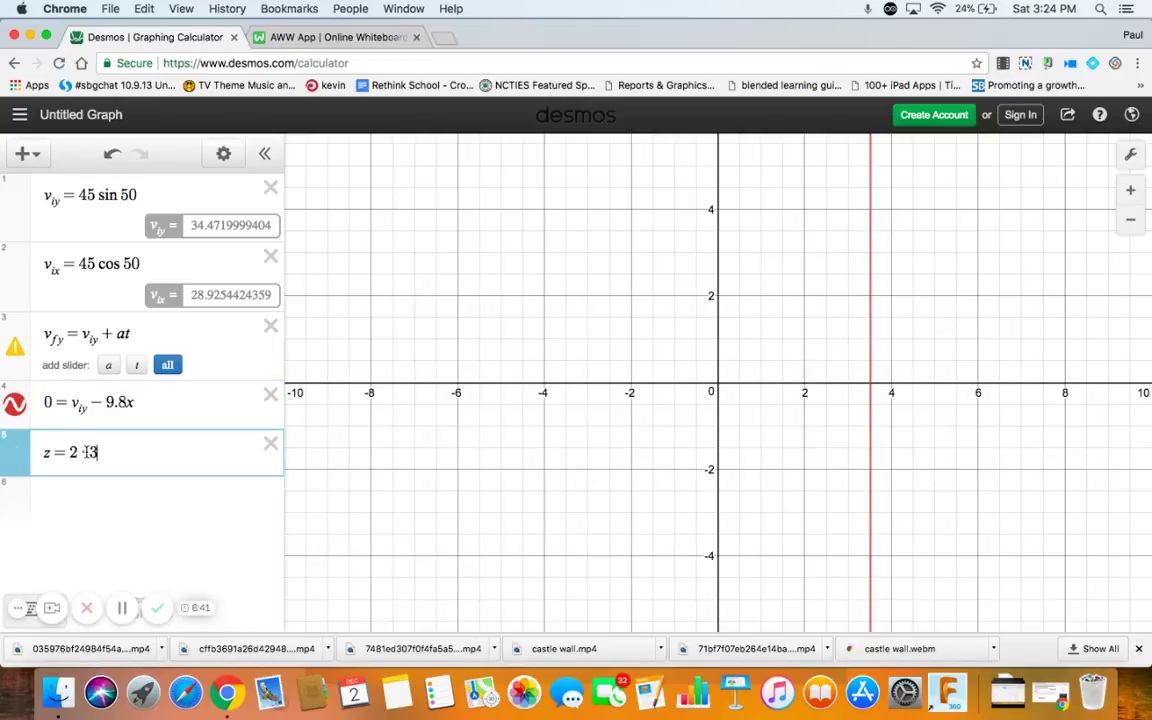
pyautogui.write('.518')
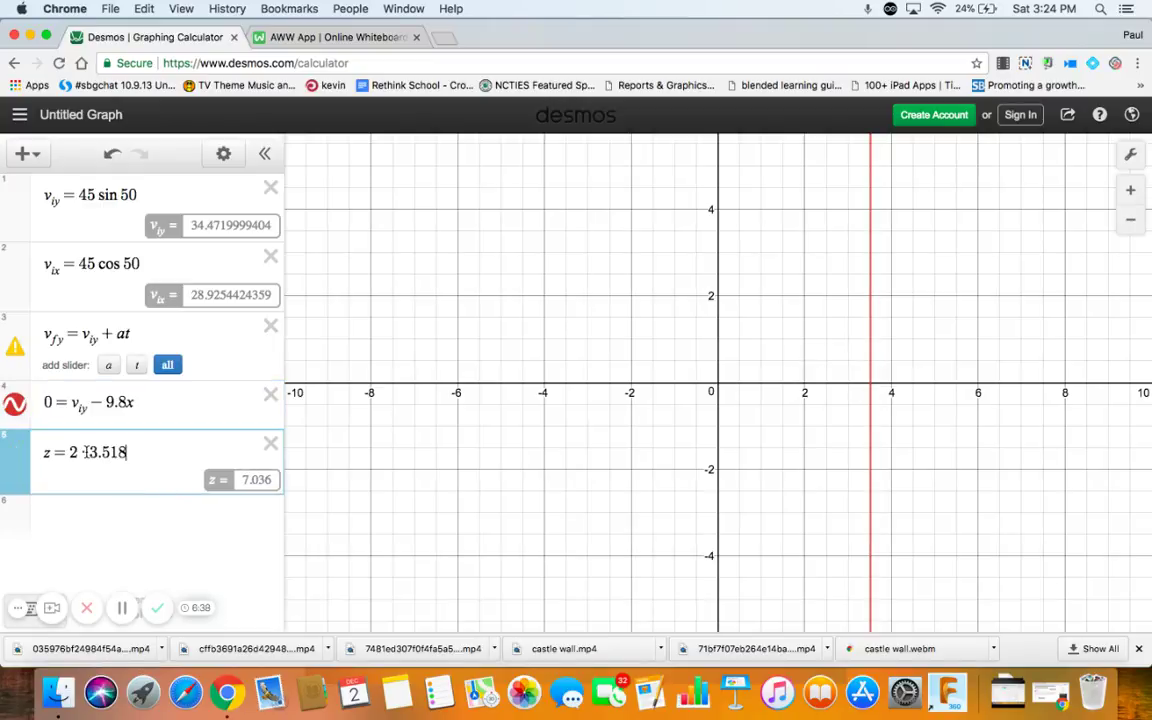
# Correct the time line on the board to read ttop=3.518s.
pyautogui.click(322, 37)
pyautogui.click(455, 436)
pyautogui.press('BackSpace')
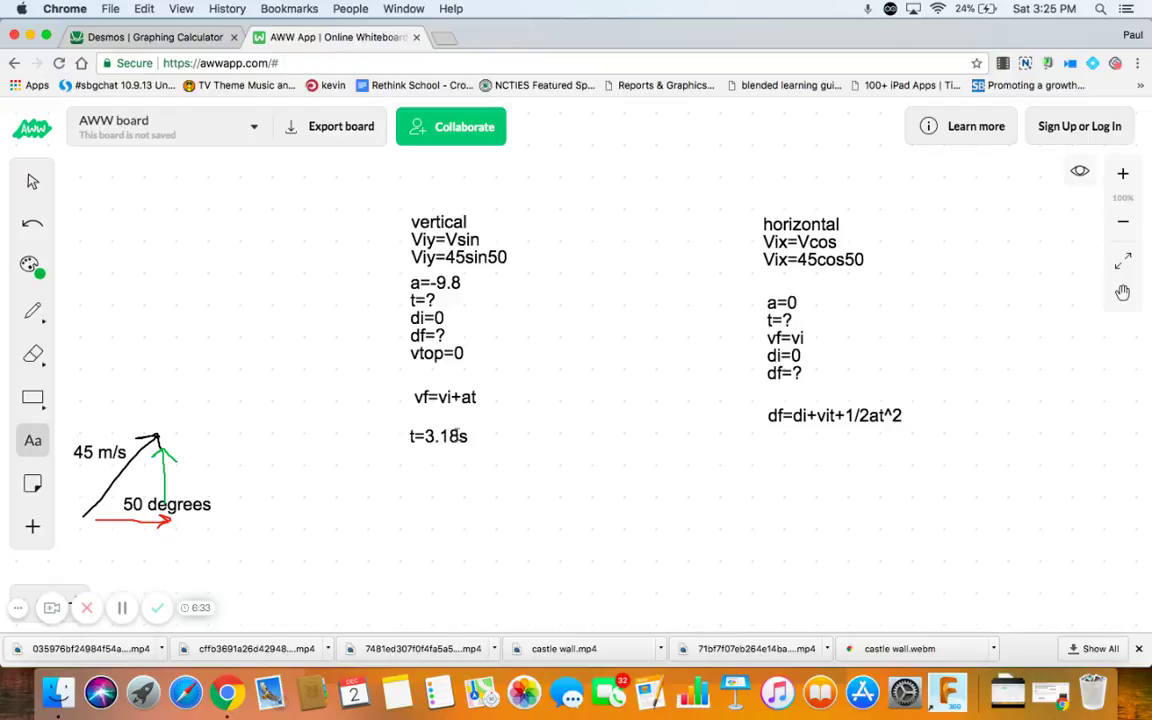
pyautogui.press('Left')
pyautogui.write('5')
pyautogui.click(413, 438)
pyautogui.write('top')
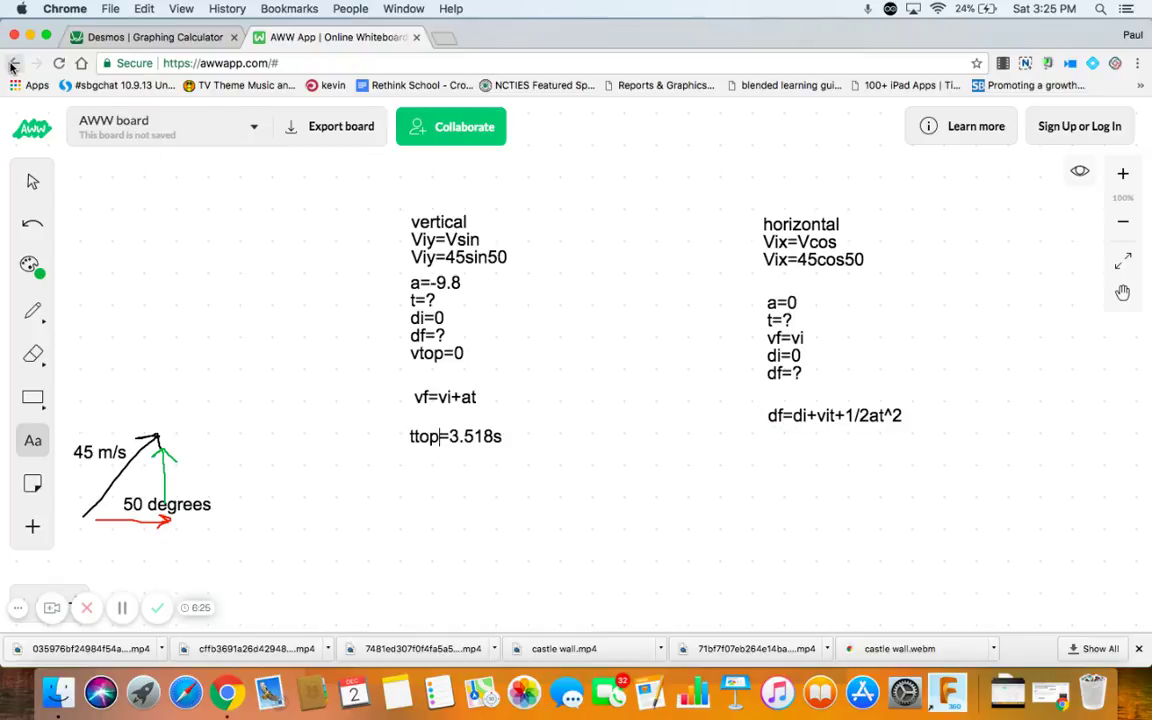
# Move the df equation lower and add t total=7.036 beneath df=?
pyautogui.click(32, 181)
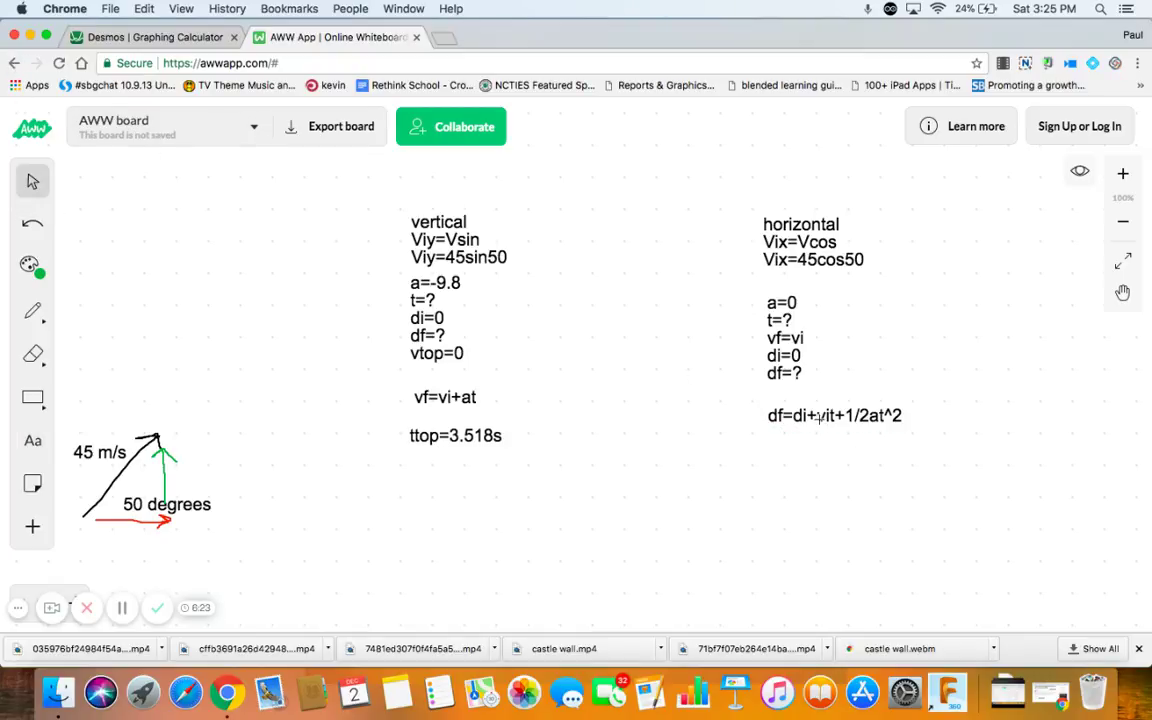
pyautogui.moveTo(819, 417); pyautogui.dragTo(819, 448)
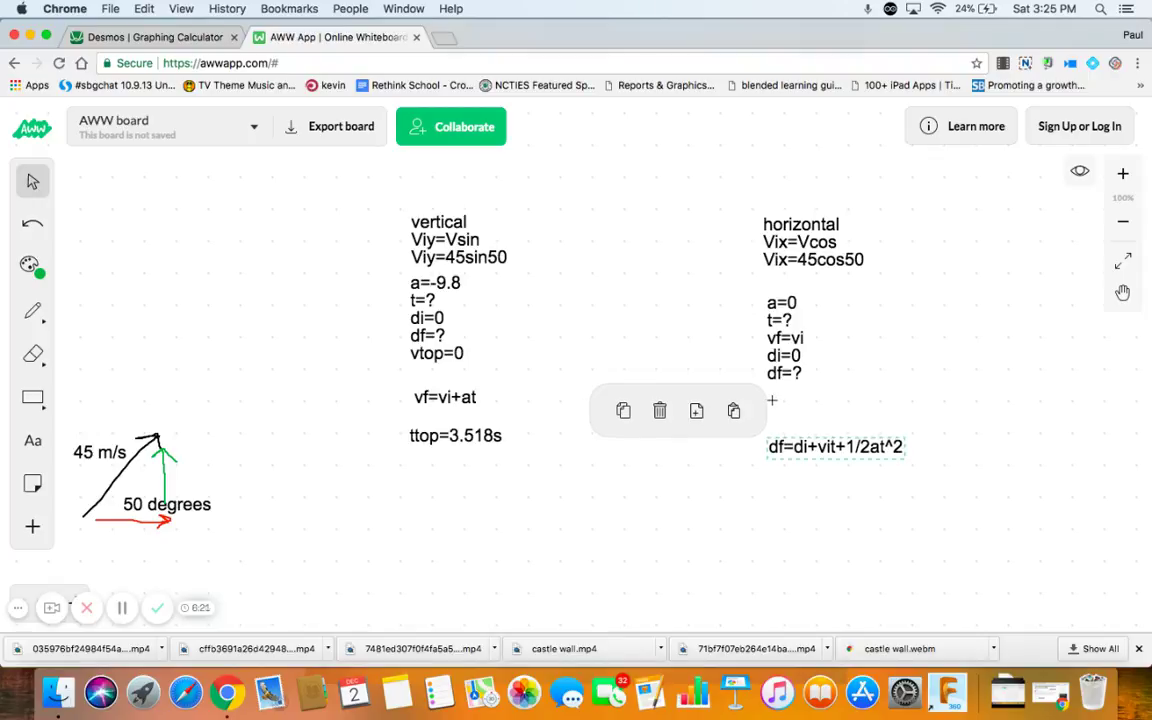
pyautogui.click(32, 440)
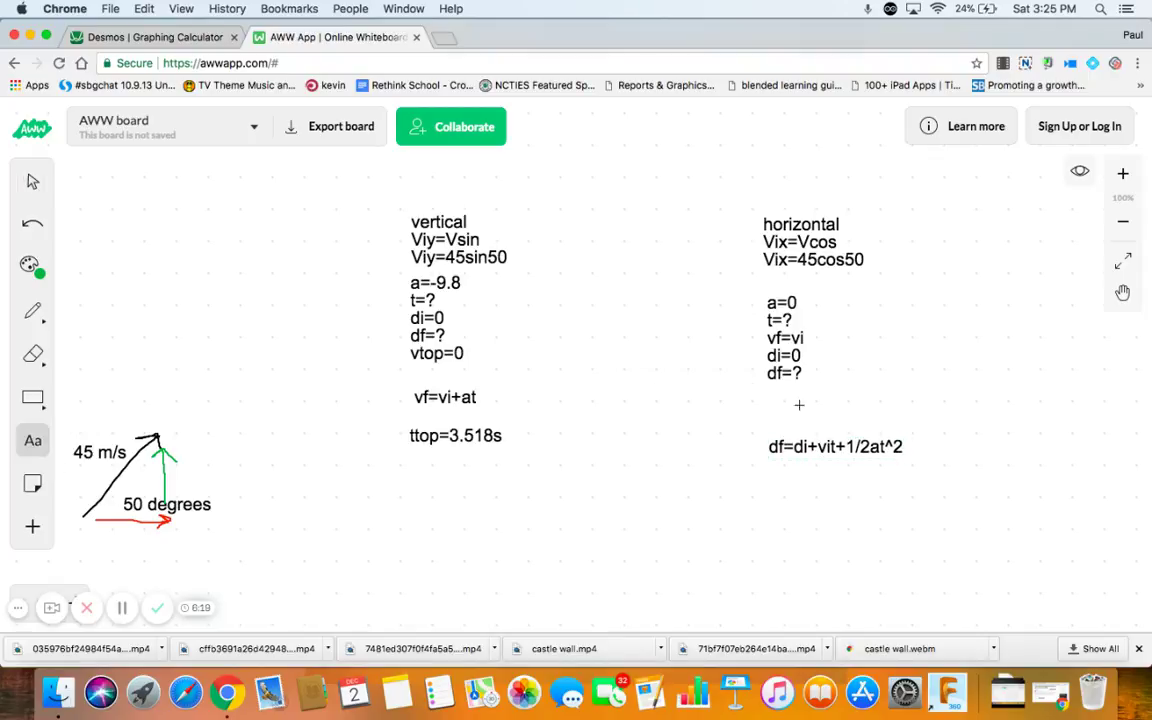
pyautogui.click(777, 402)
pyautogui.write('t tolat')
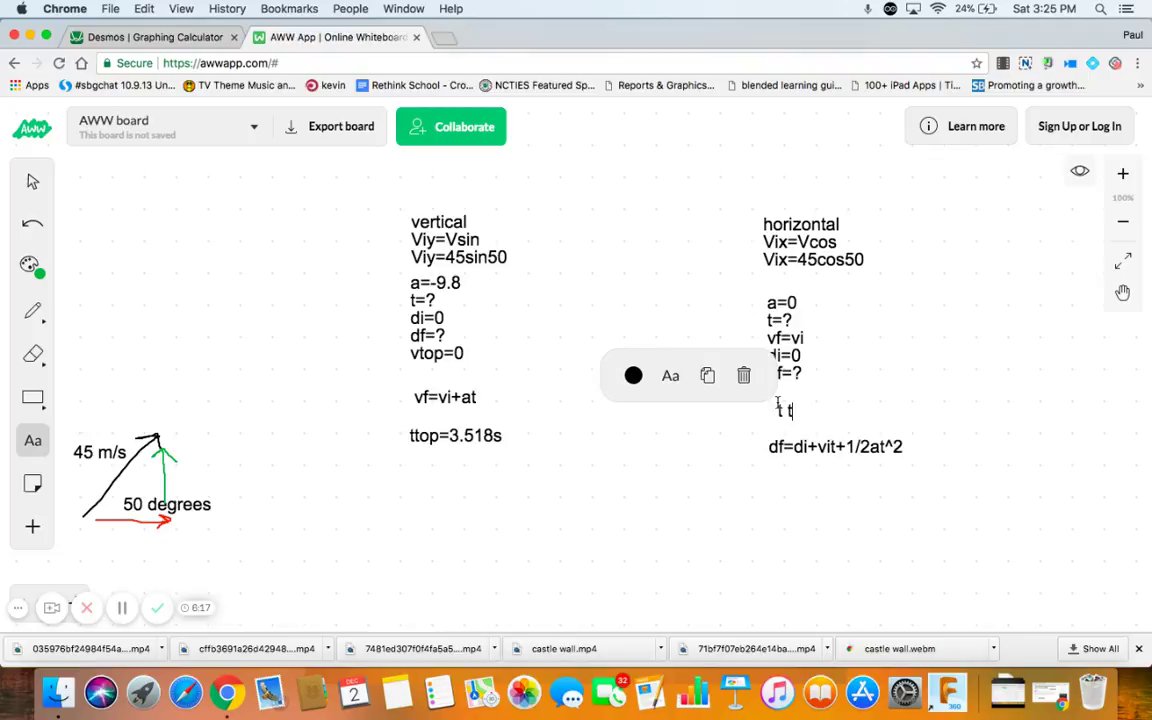
pyautogui.press('BackSpace')
pyautogui.press('BackSpace')
pyautogui.press('BackSpace')
pyautogui.write('tal=')
pyautogui.click(172, 38)
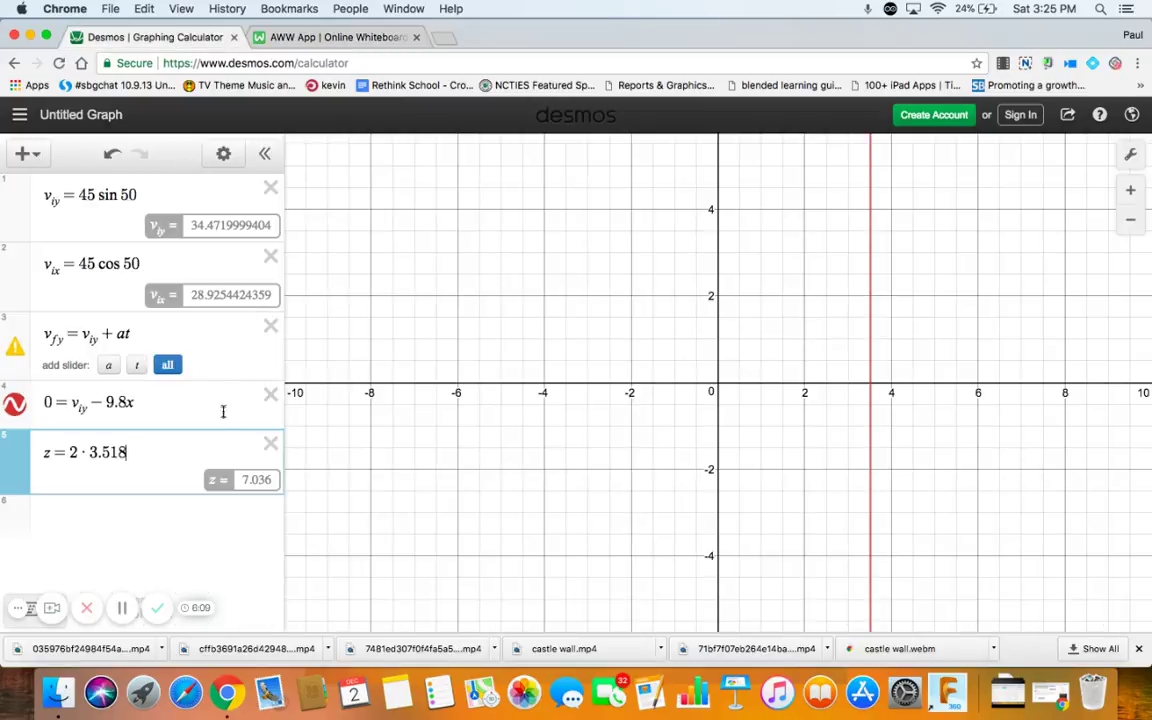
pyautogui.click(347, 44)
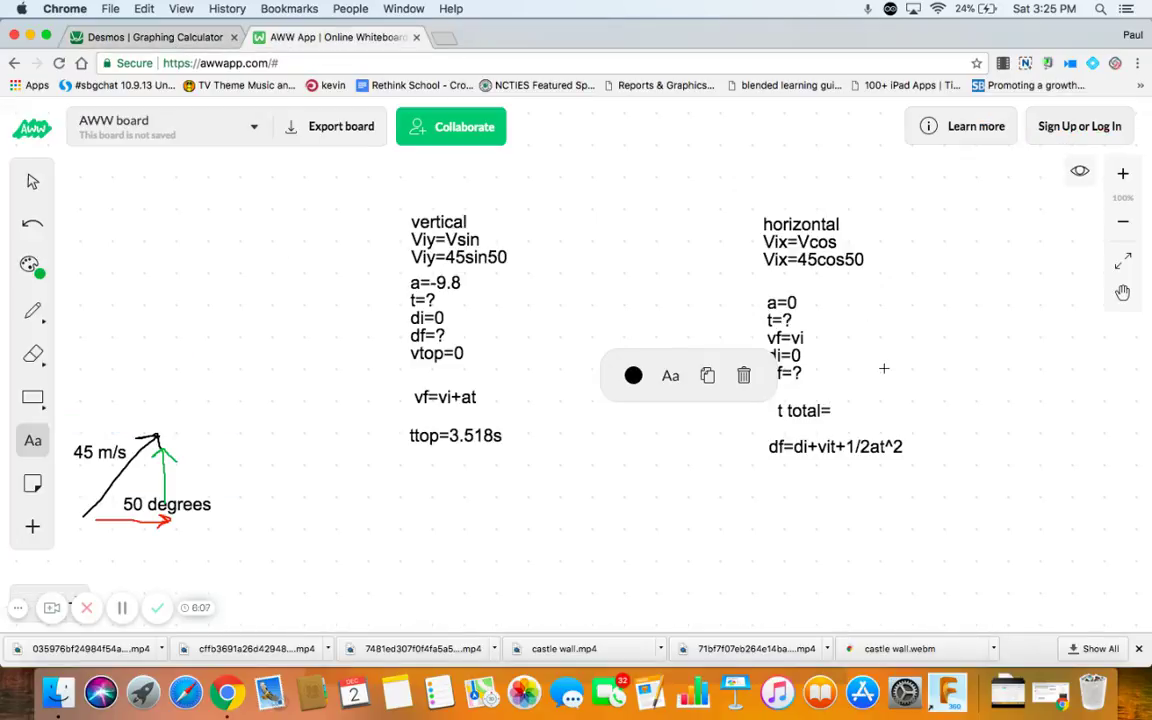
pyautogui.write('7.036')
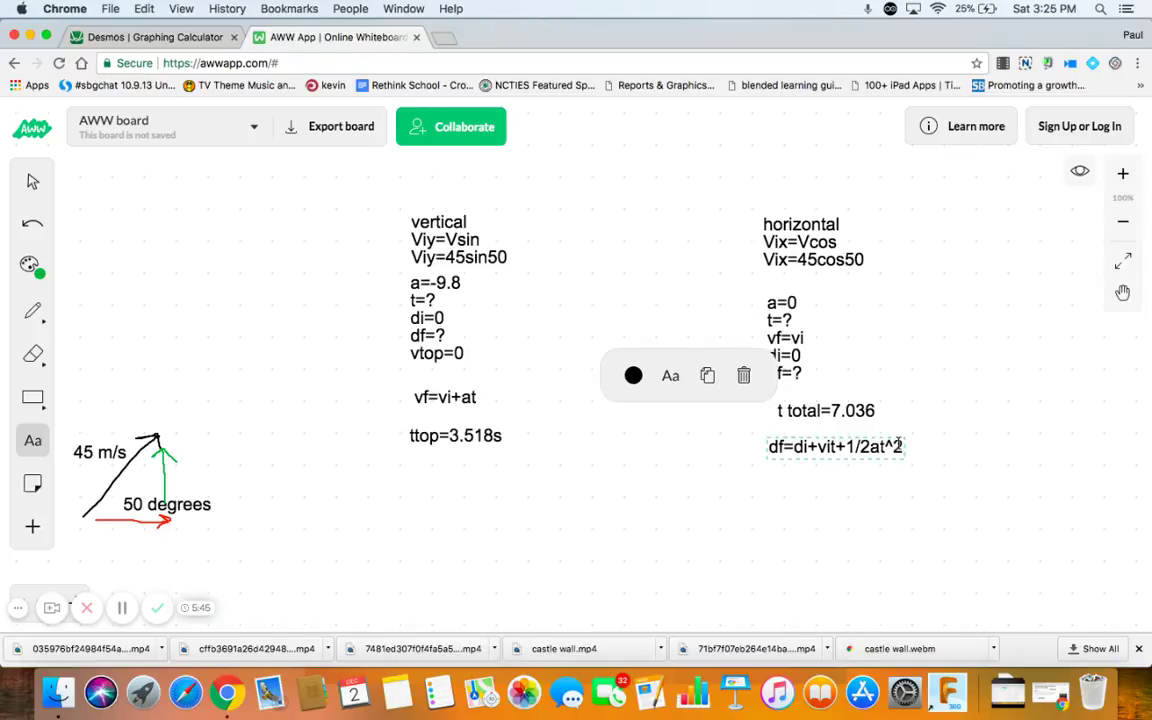
# Add the substitution line df=0 +28.93(7.036)+0 beneath the range equation.
pyautogui.click(898, 447)
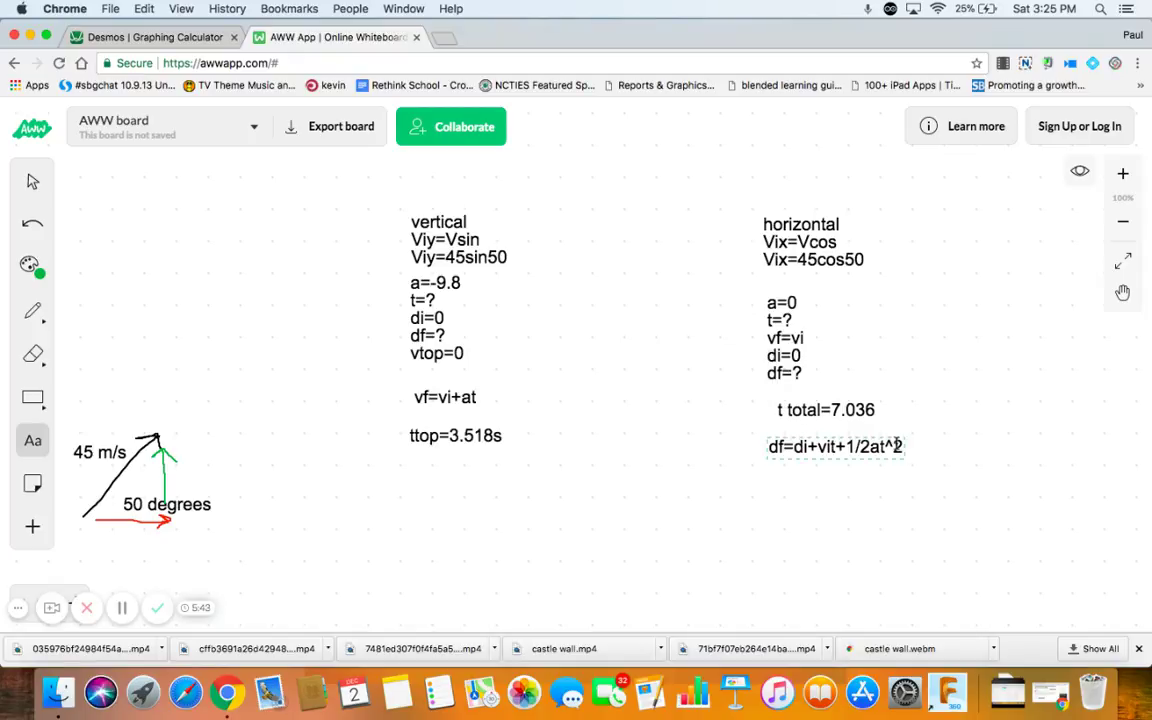
pyautogui.click(900, 446)
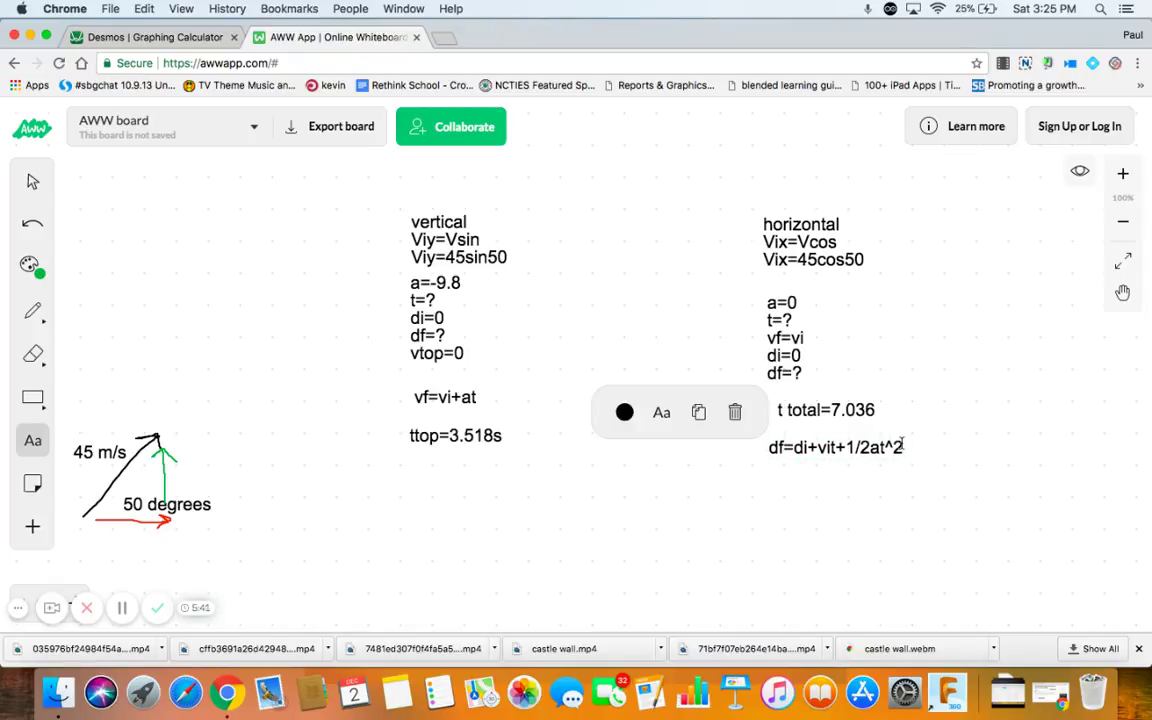
pyautogui.press('Return')
pyautogui.write('df=0 +')
pyautogui.click(105, 36)
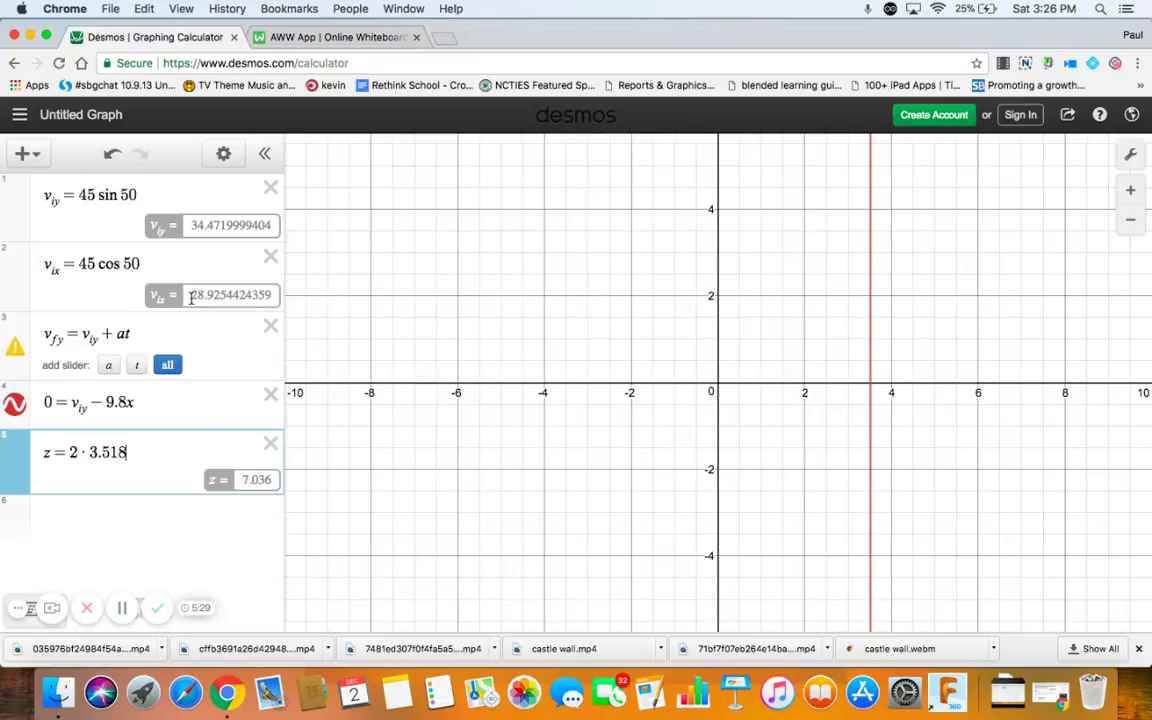
pyautogui.click(312, 38)
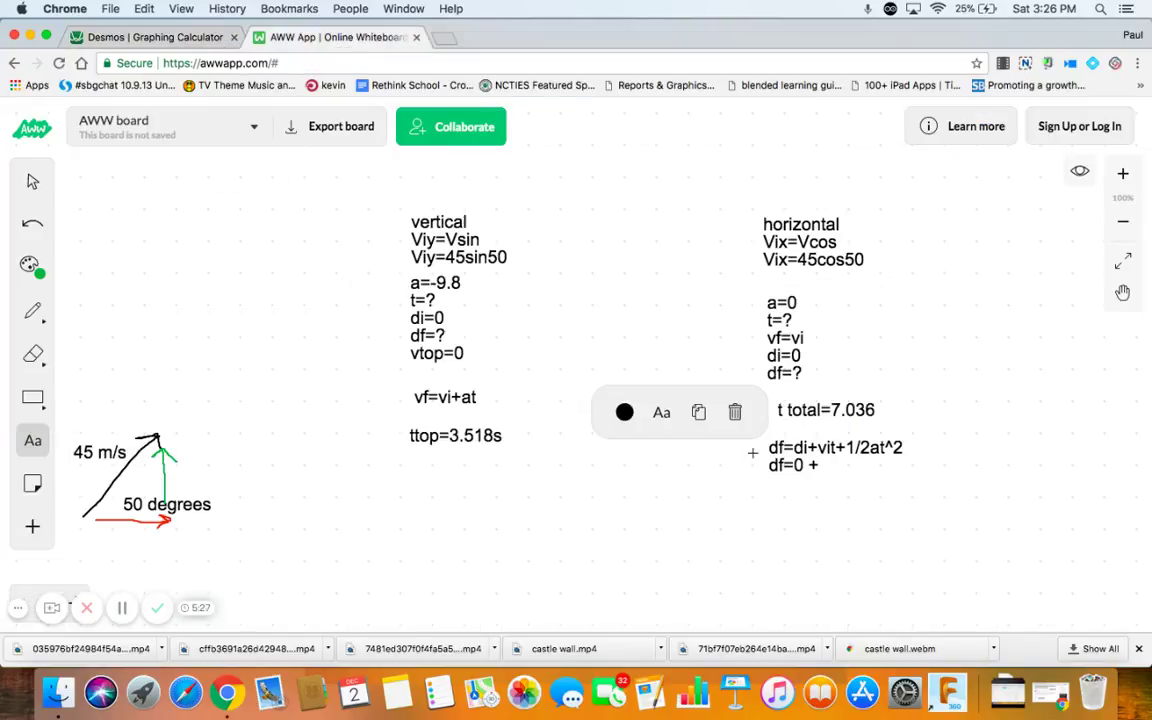
pyautogui.write('28.93(7.')
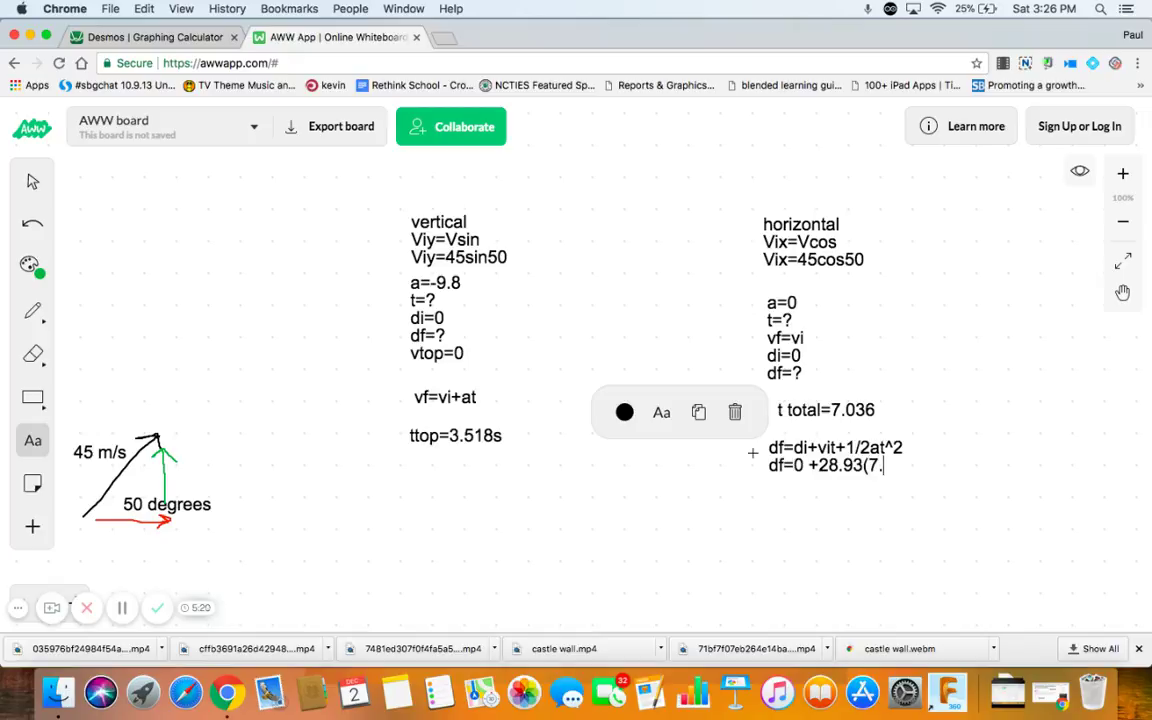
pyautogui.write('036)+0')
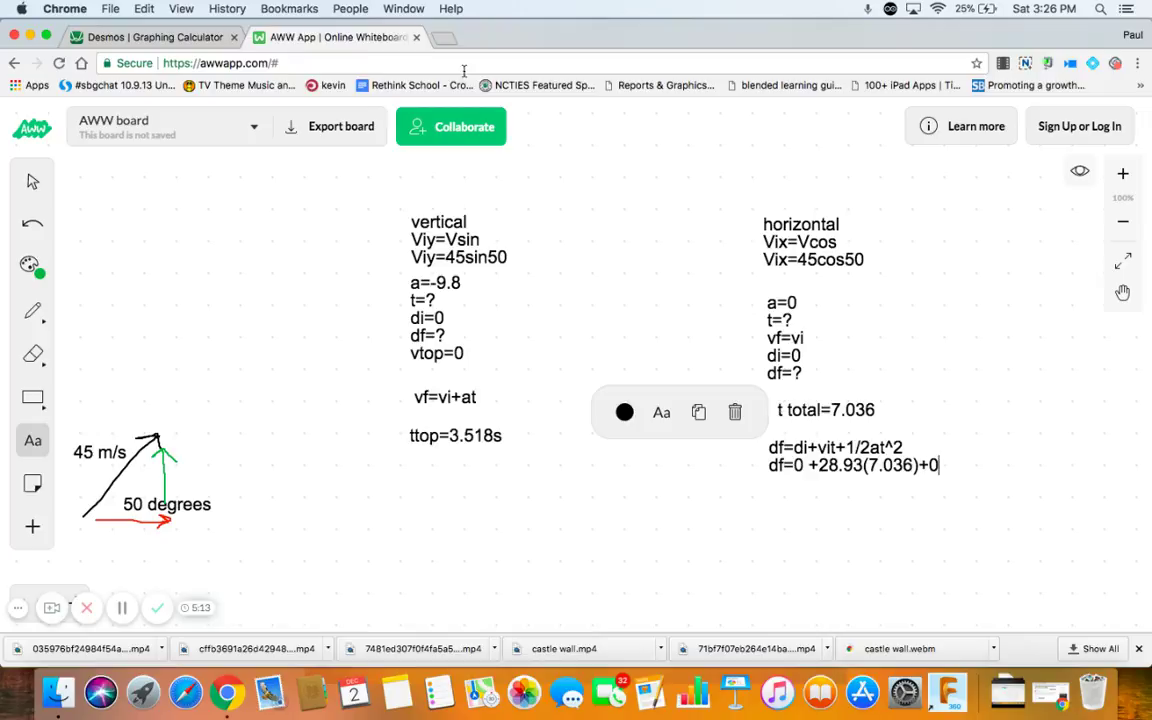
# Enter d_fx=v_ix(z) in Desmos row 6, giving a range of 203.519412979.
pyautogui.click(166, 38)
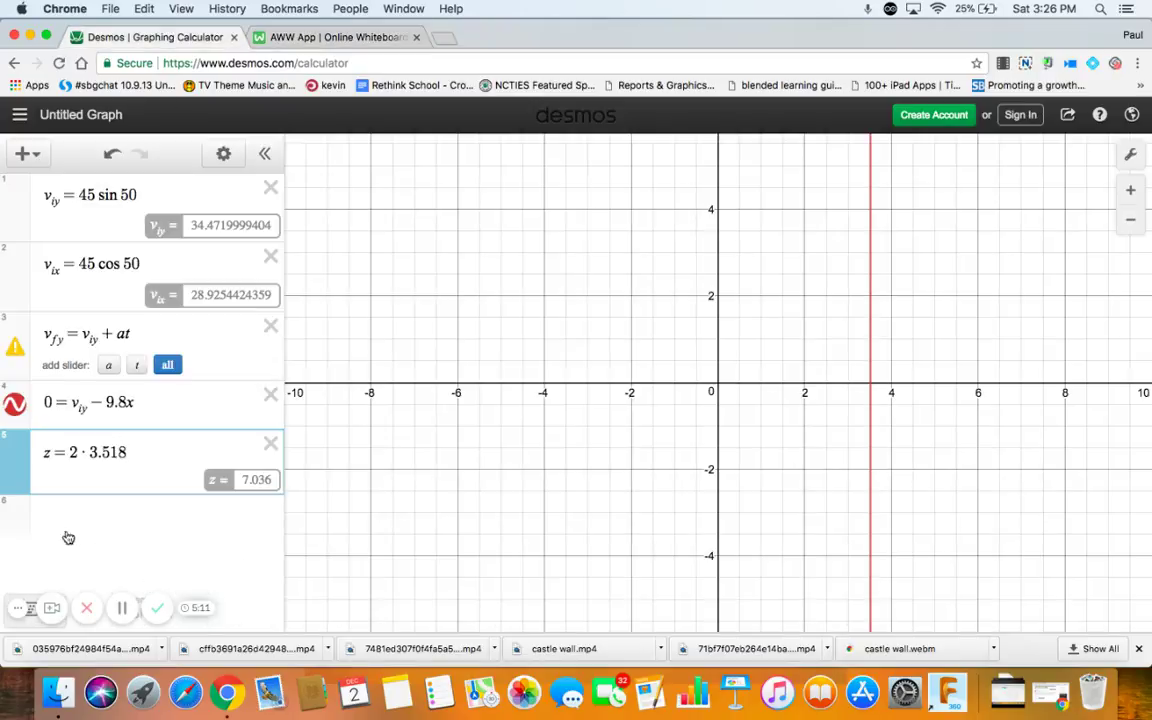
pyautogui.click(43, 510)
pyautogui.write('d')
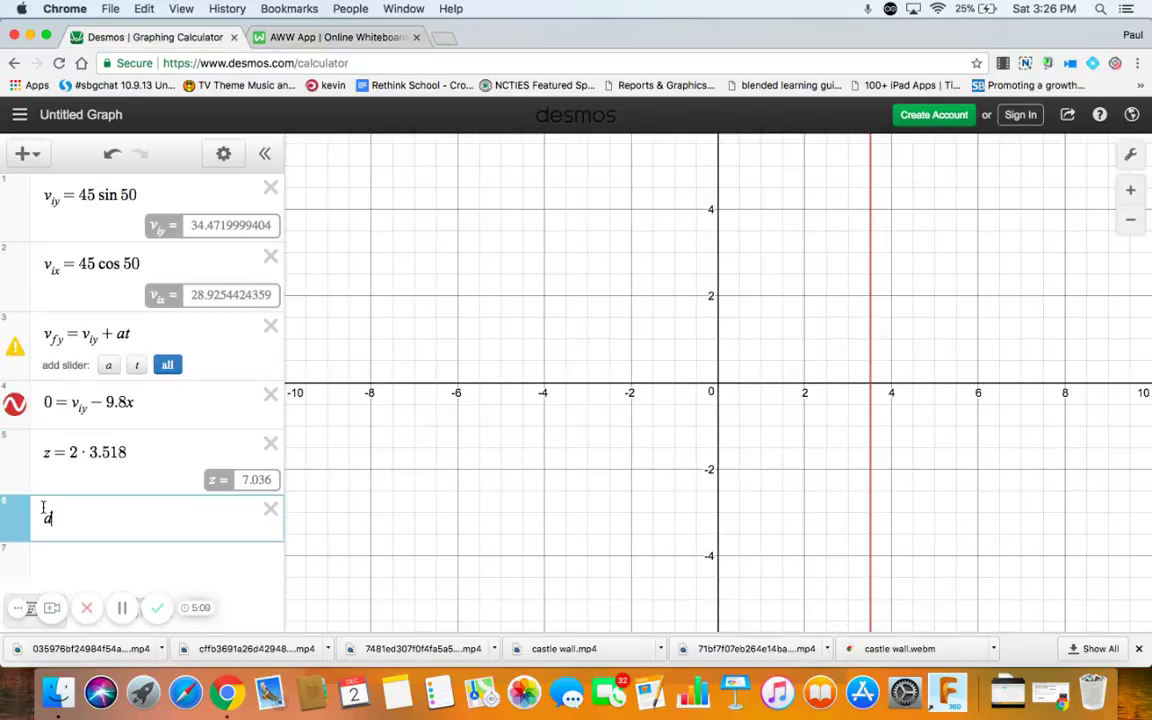
pyautogui.write('+')
pyautogui.press('BackSpace')
pyautogui.write('_fx')
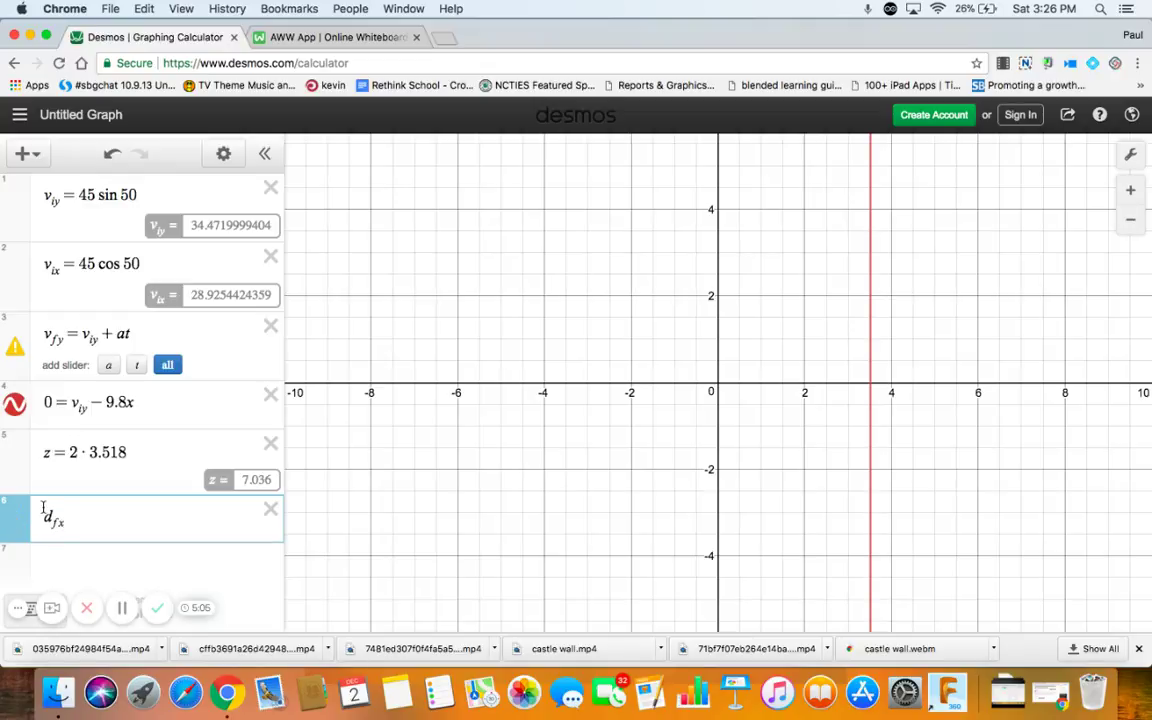
pyautogui.write('=v_ix')
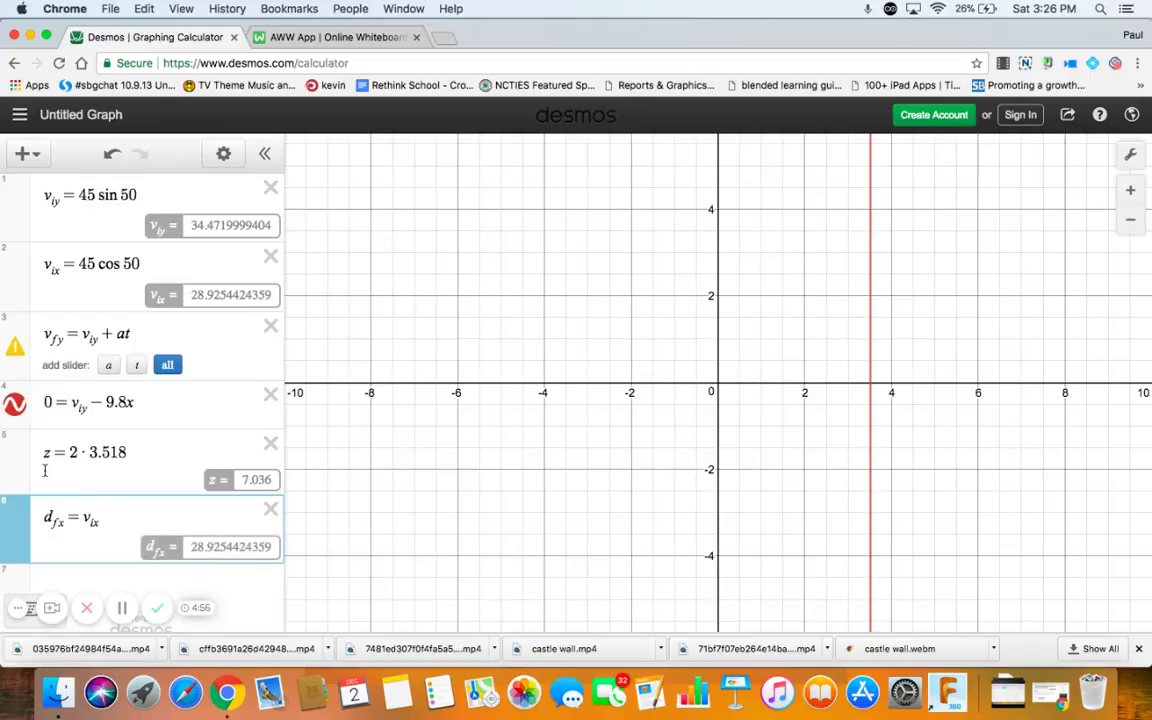
pyautogui.write('(')
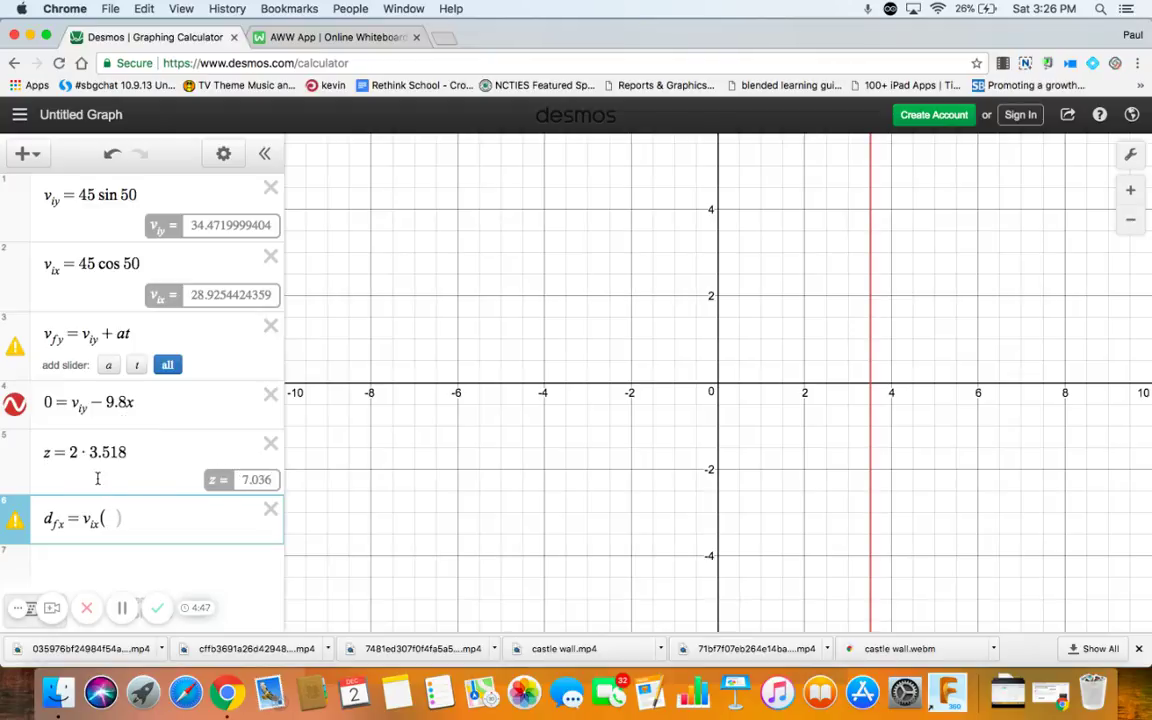
pyautogui.write('z)')
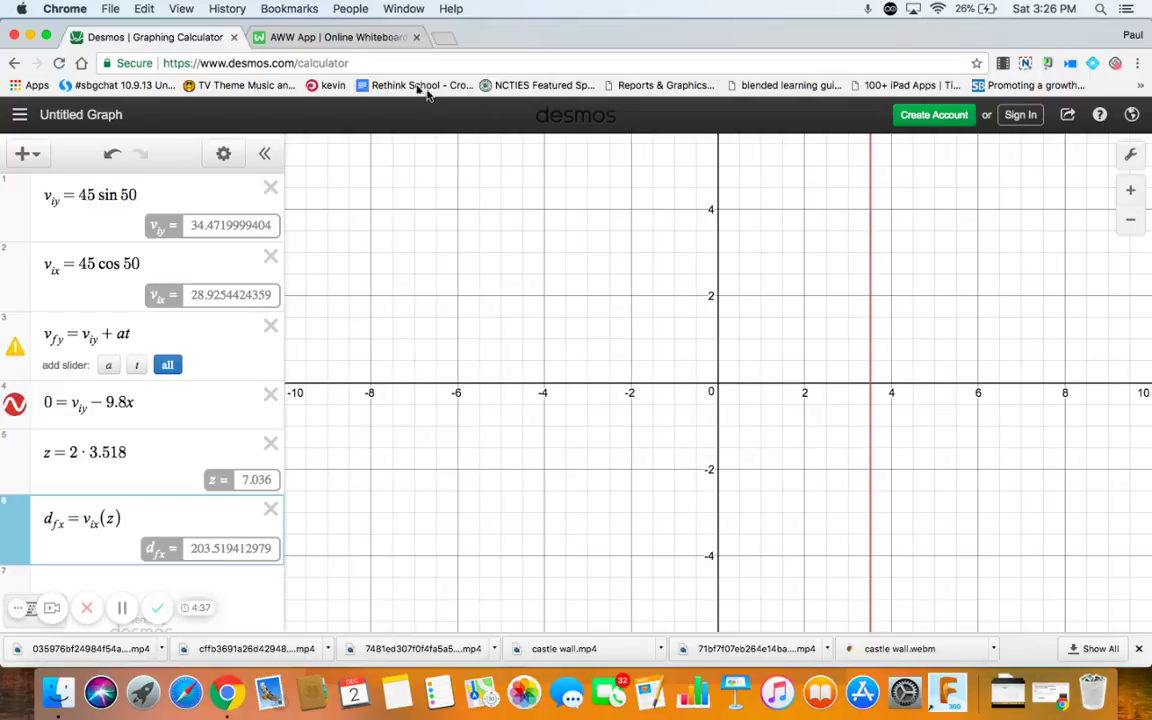
pyautogui.click(330, 37)
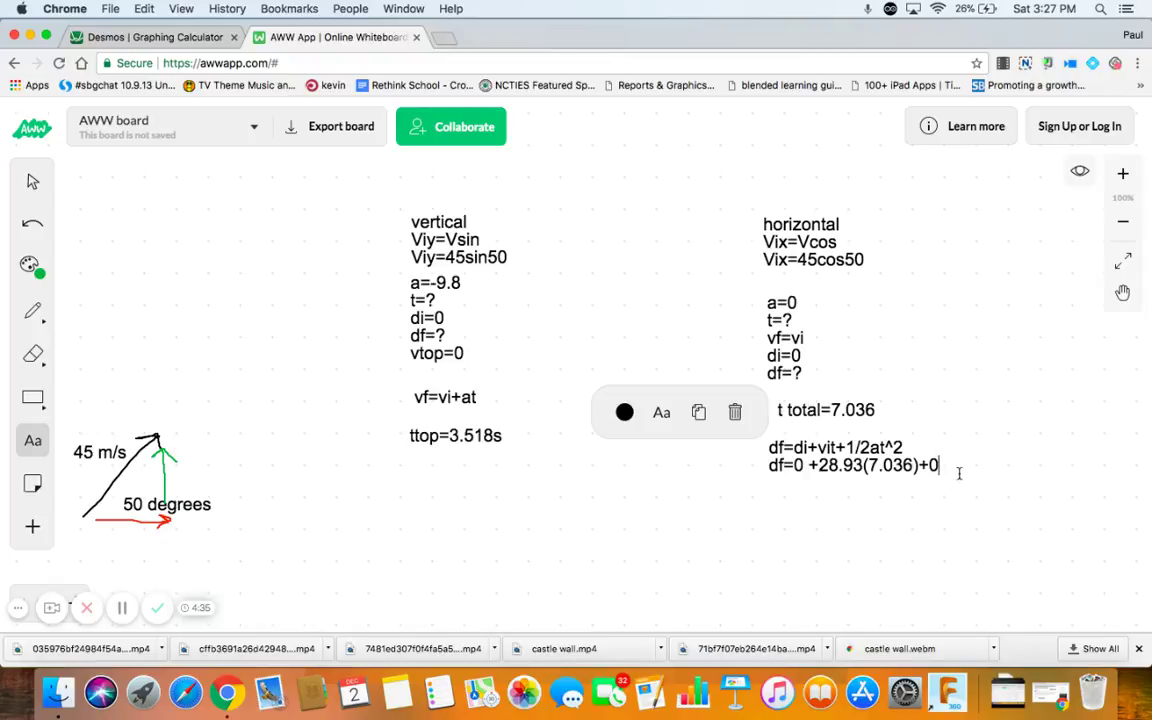
# Add df=203.5m under the substitution and append the unit s to t total=7.036.
pyautogui.press('Return')
pyautogui.write('df=203.5m')
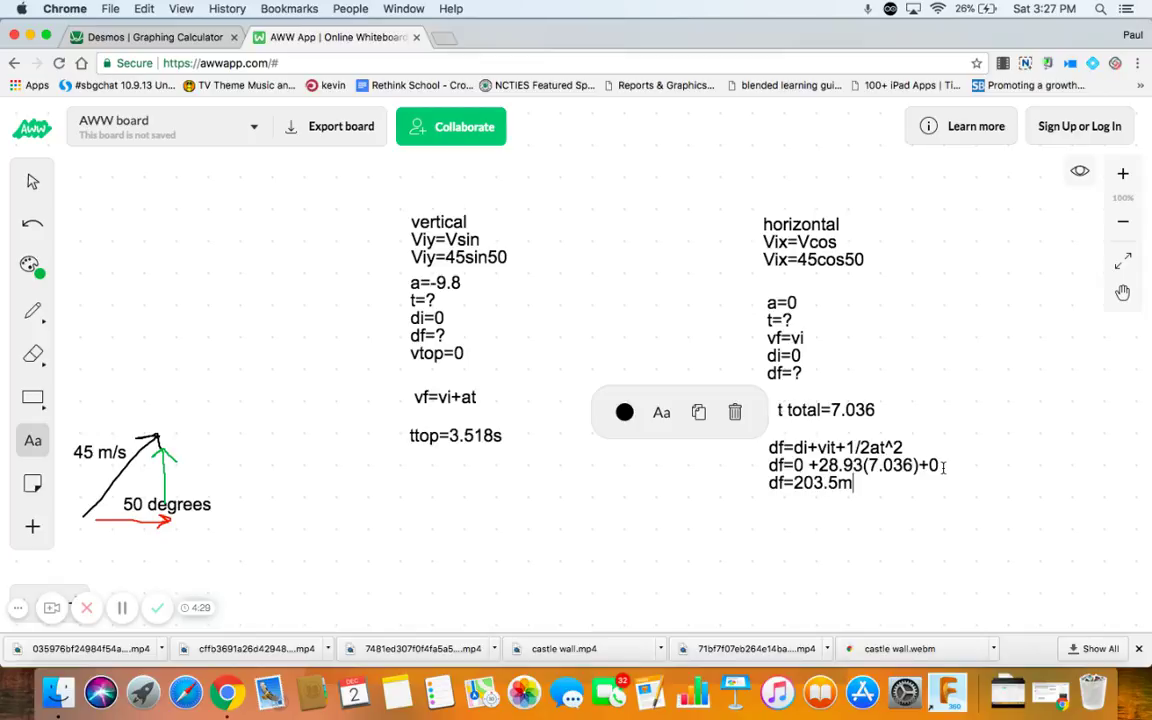
pyautogui.click(876, 408)
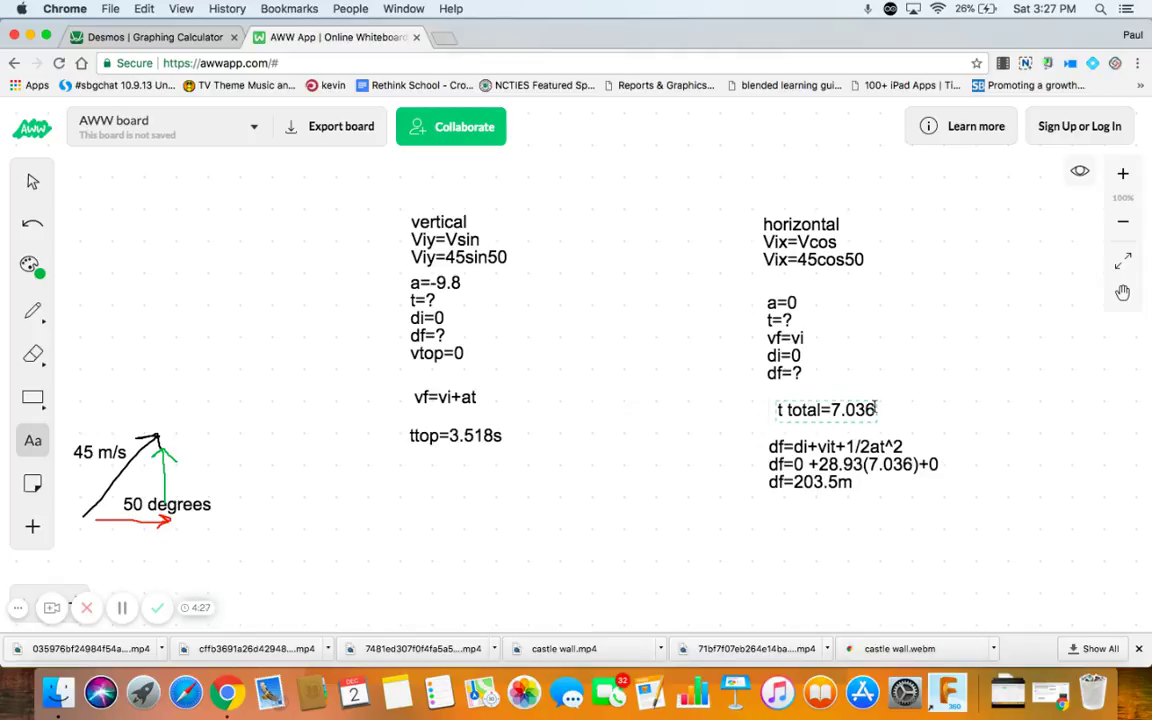
pyautogui.click(876, 409)
pyautogui.write('s')
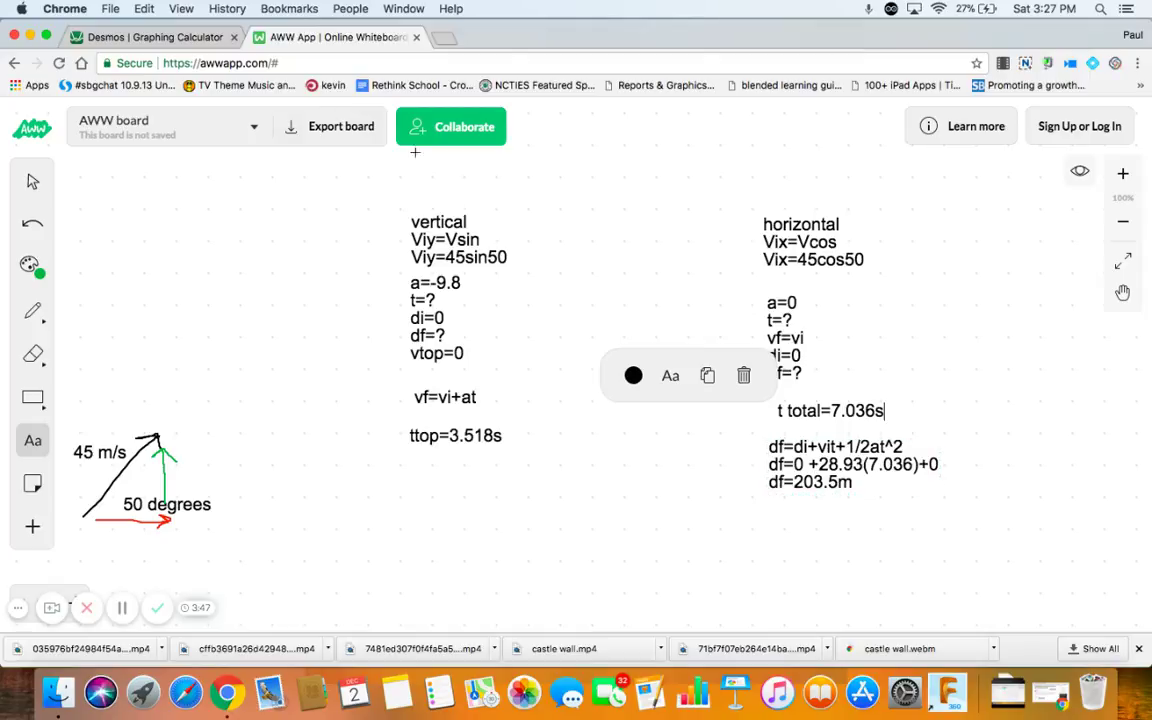
# Type df=di+vit+1/2at^2 in a new text box under ttop=3.518s.
pyautogui.click(408, 492)
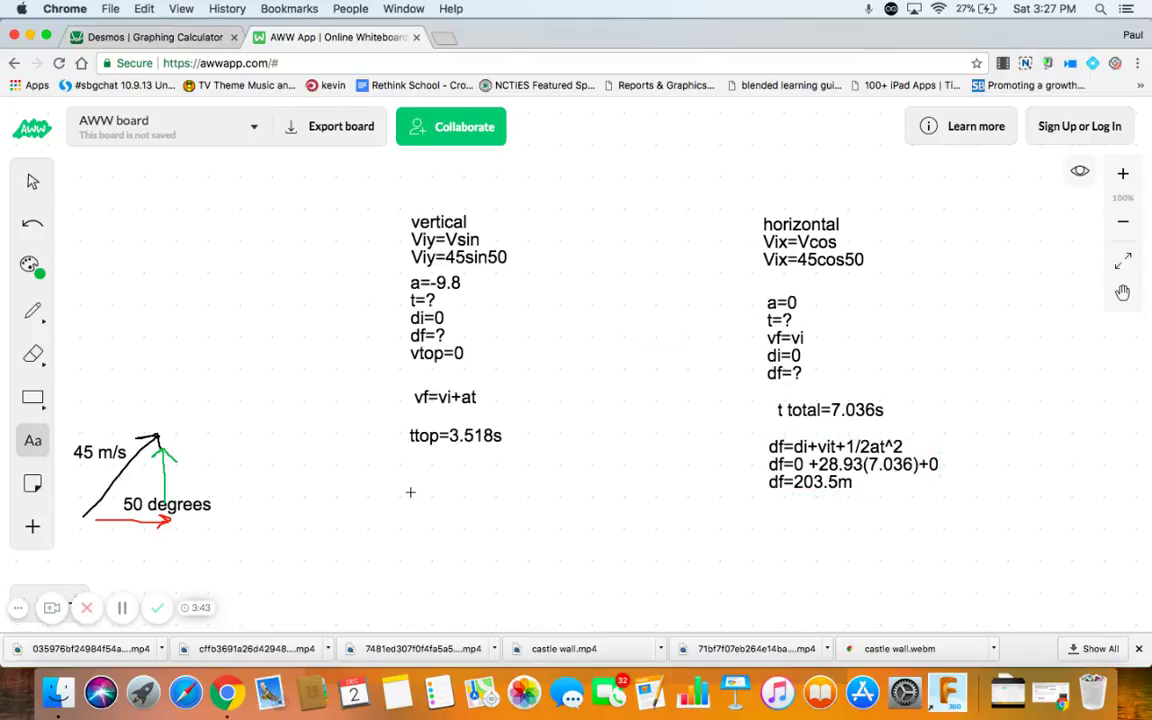
pyautogui.click(410, 492)
pyautogui.write('df=')
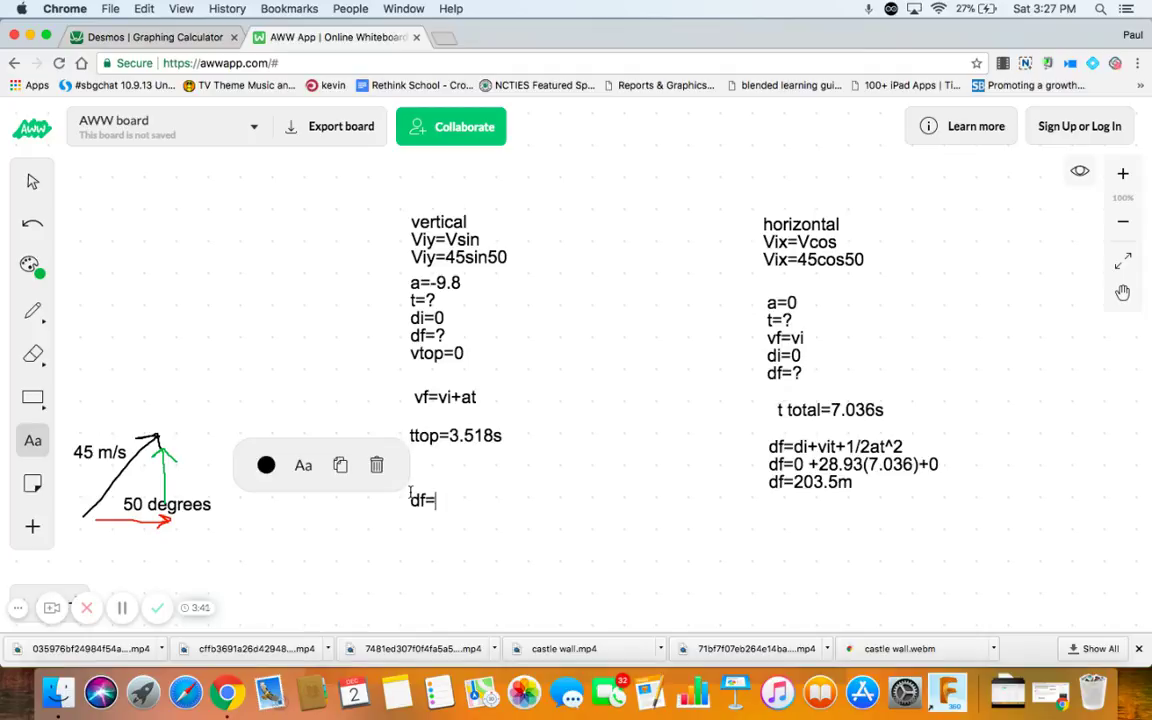
pyautogui.write('di+vit+1/2a')
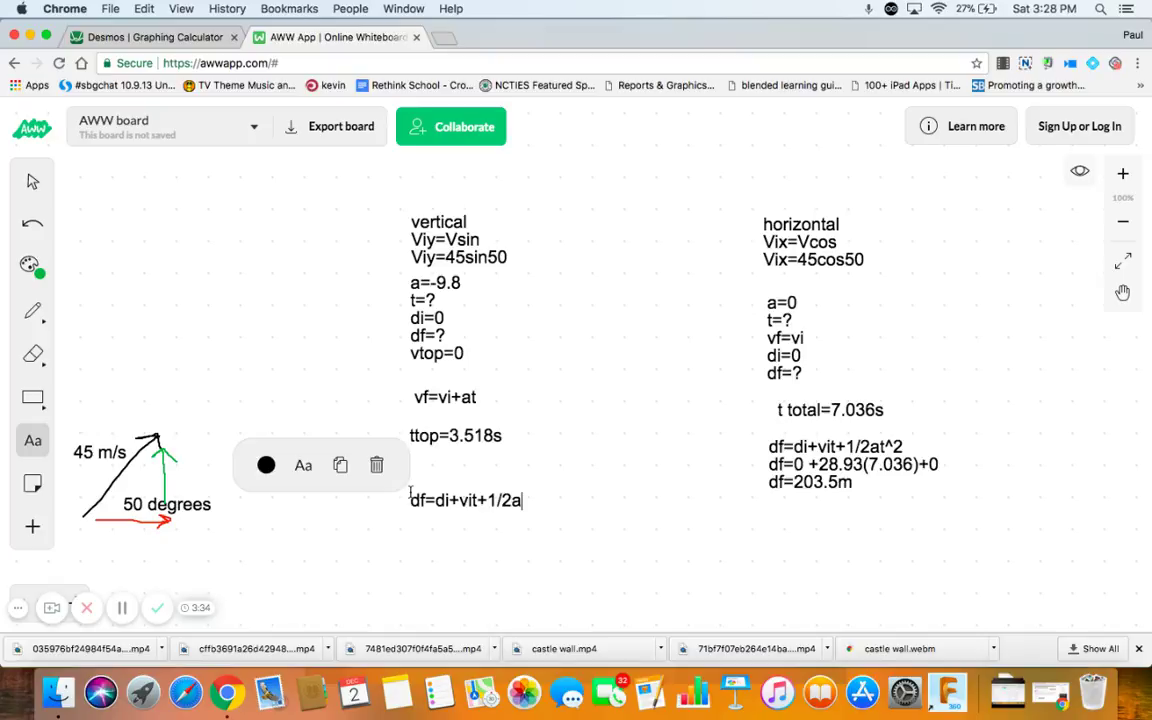
pyautogui.write('t^2')
# Start a new Desmos expression d_fy = 0 + v_iy(3.518).
pyautogui.click(150, 37)
pyautogui.click(126, 521)
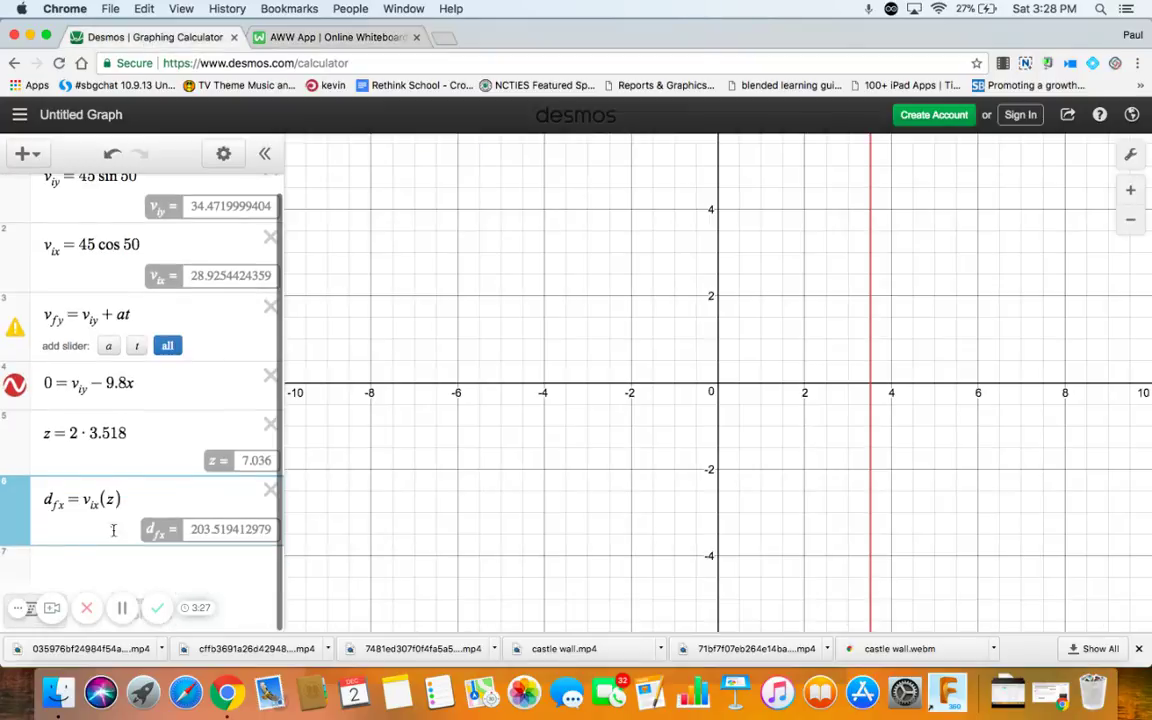
pyautogui.click(39, 553)
pyautogui.write('d')
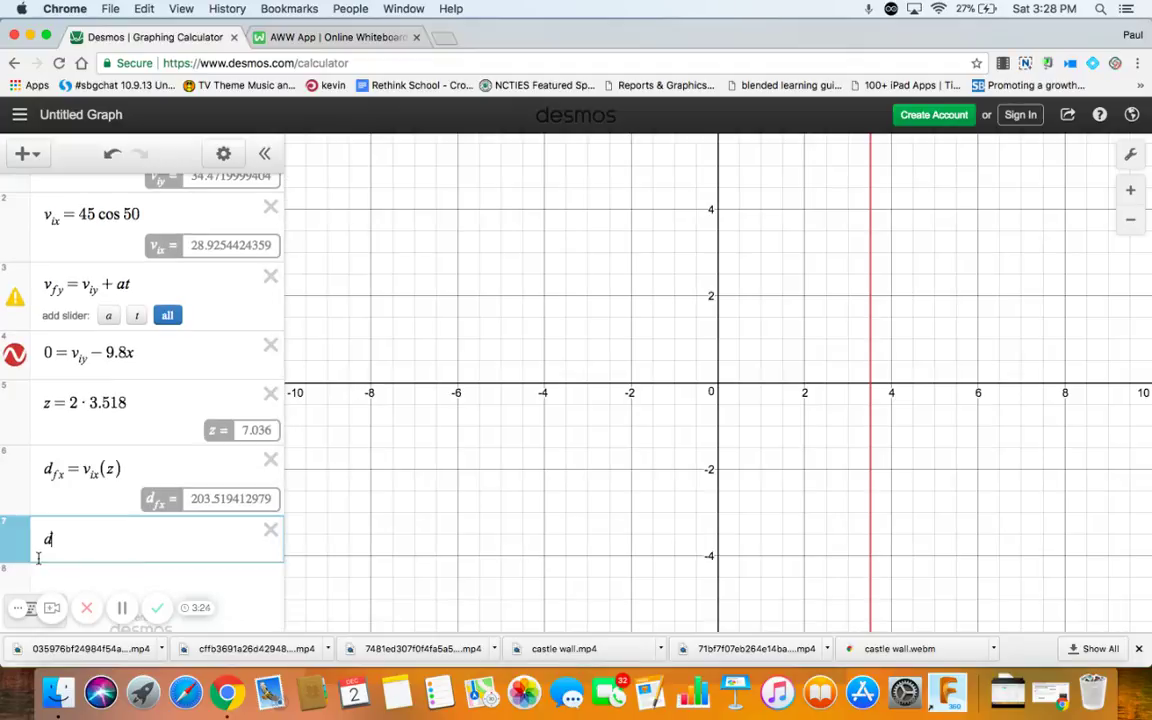
pyautogui.write('_fy')
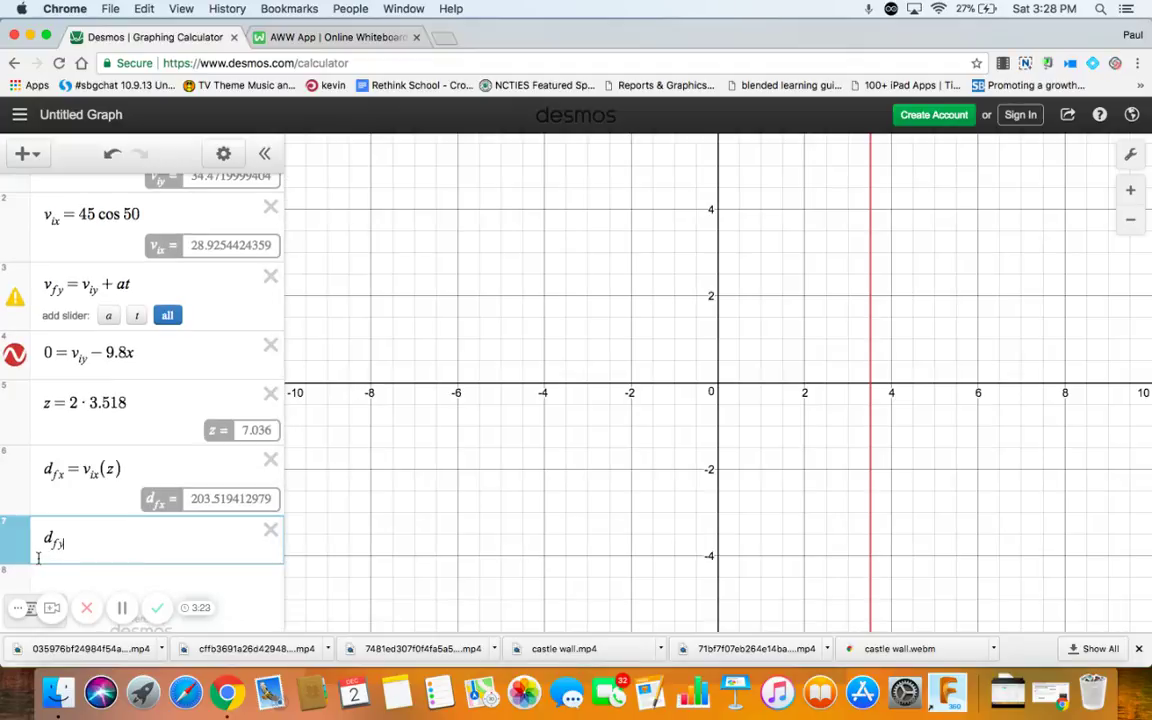
pyautogui.write(' =')
pyautogui.write('0 ')
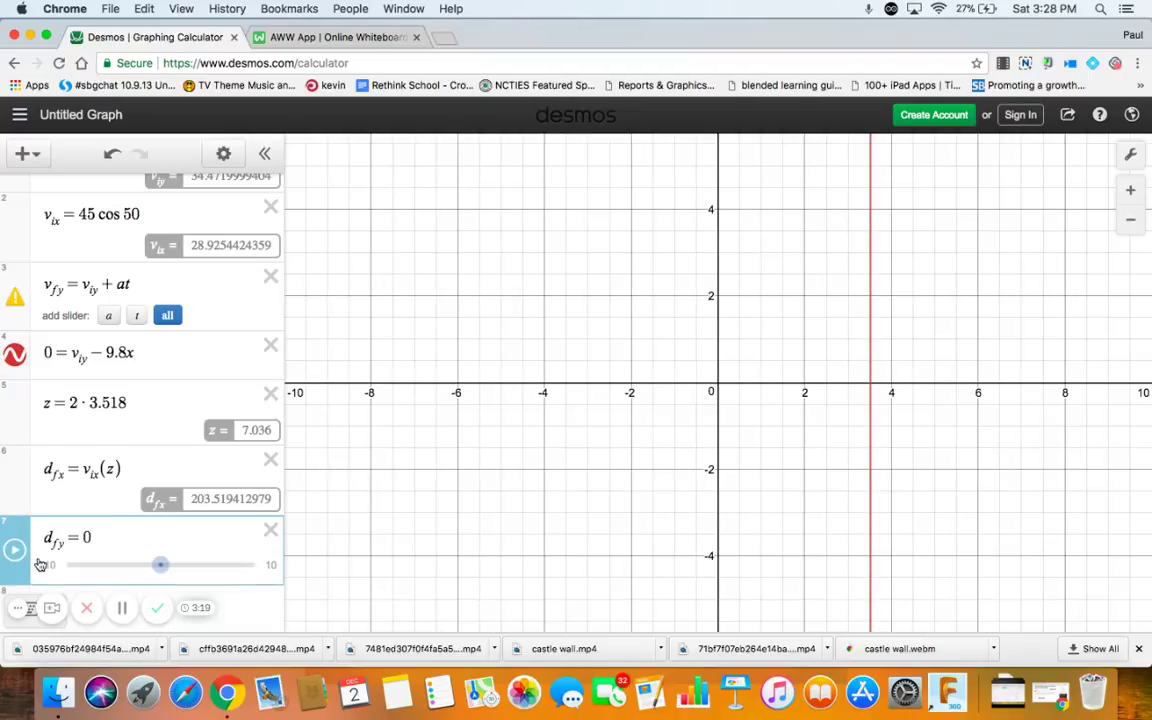
pyautogui.write('+ ')
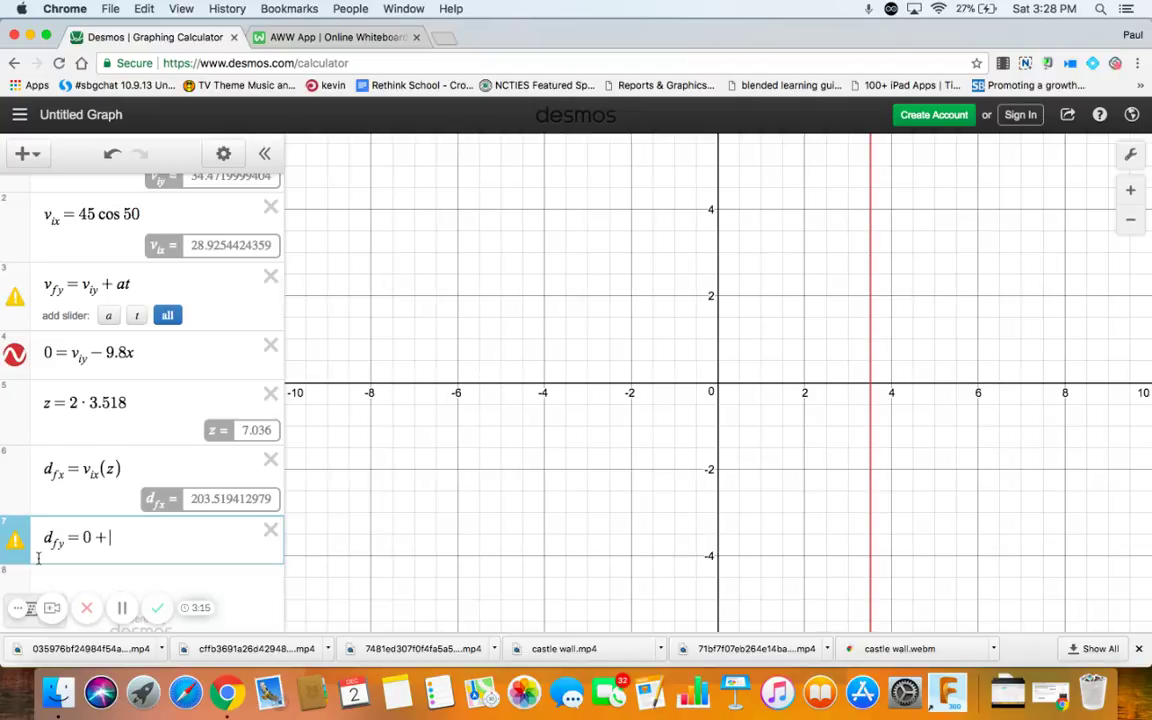
pyautogui.write('v_iy')
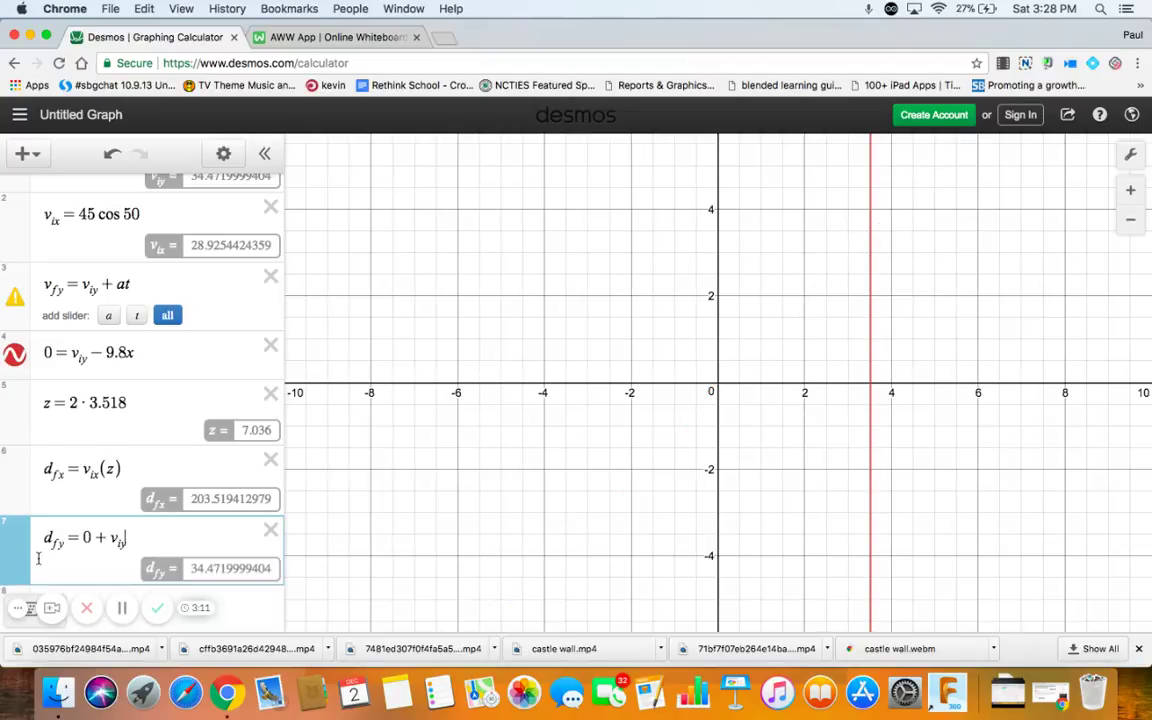
pyautogui.write('(')
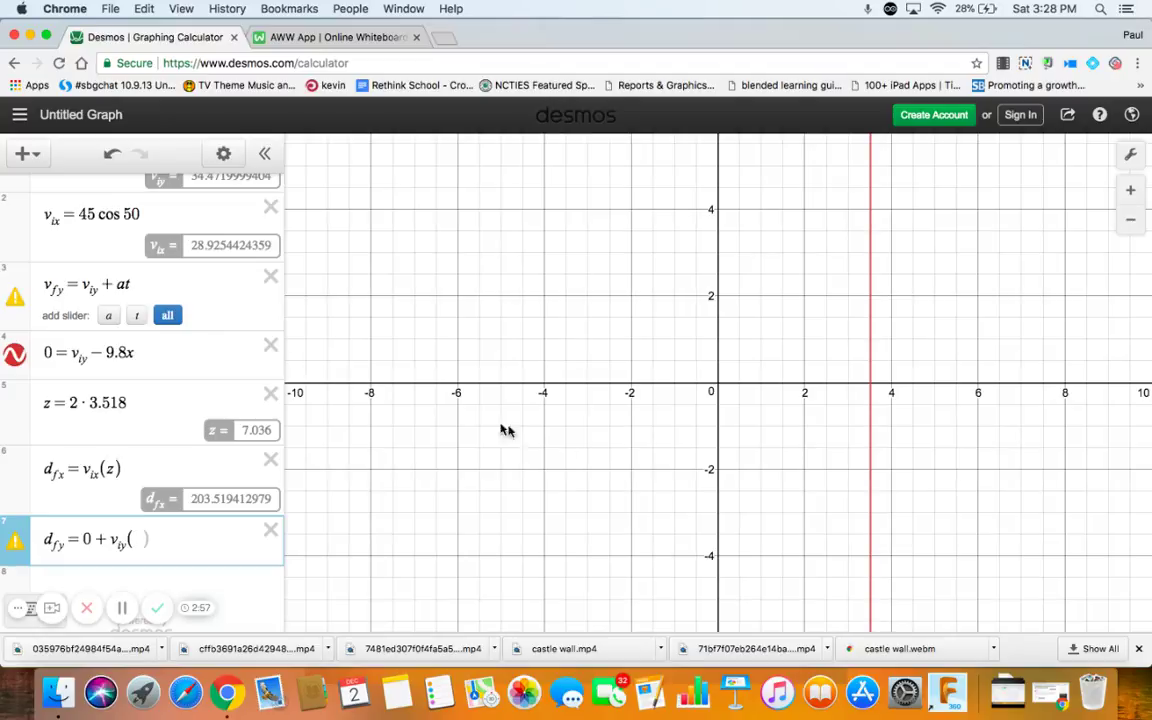
pyautogui.click(871, 388)
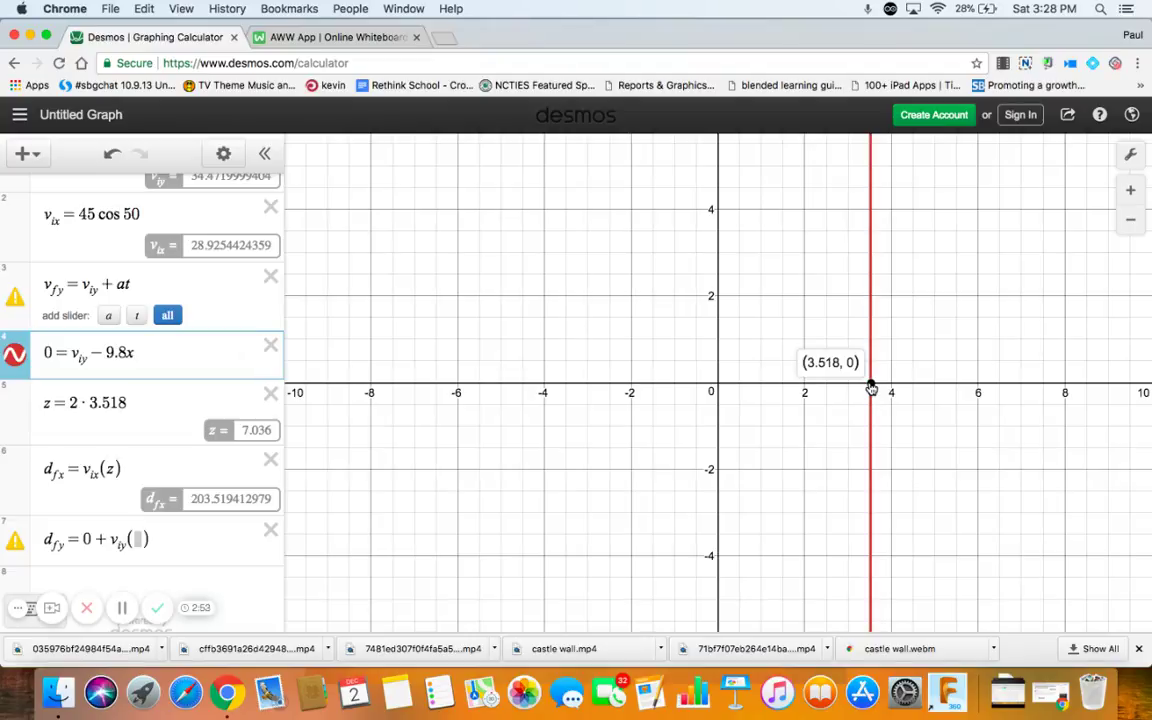
pyautogui.write('_3')
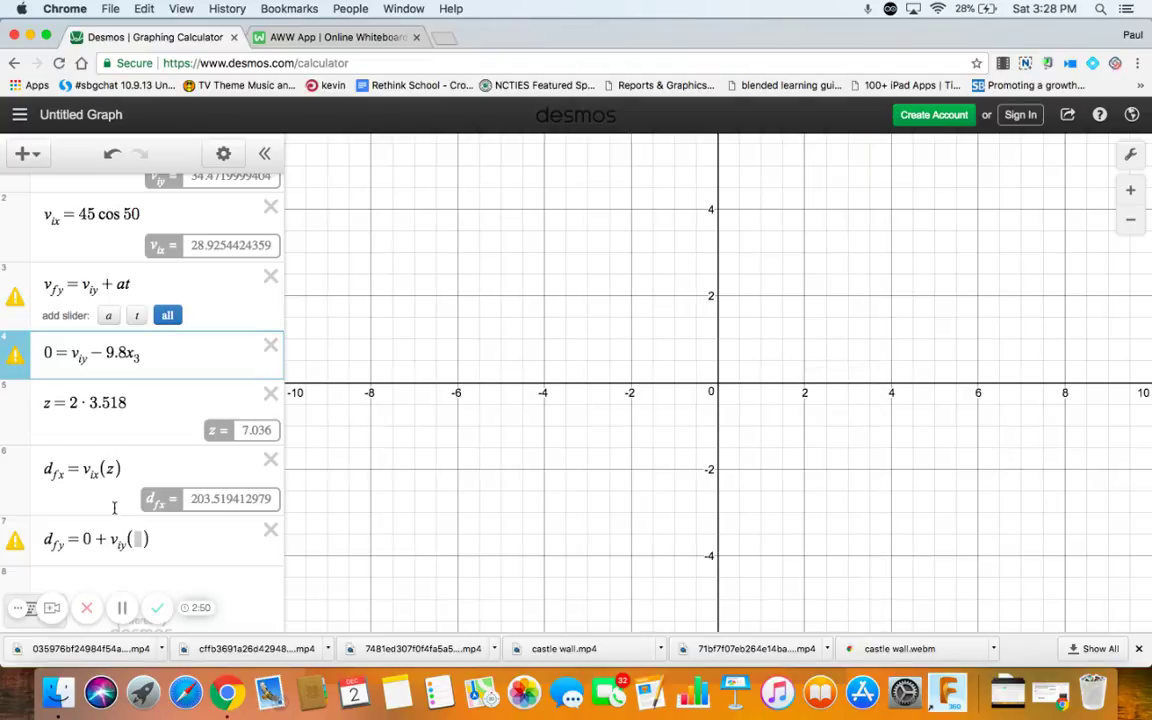
pyautogui.click(140, 540)
pyautogui.write('3')
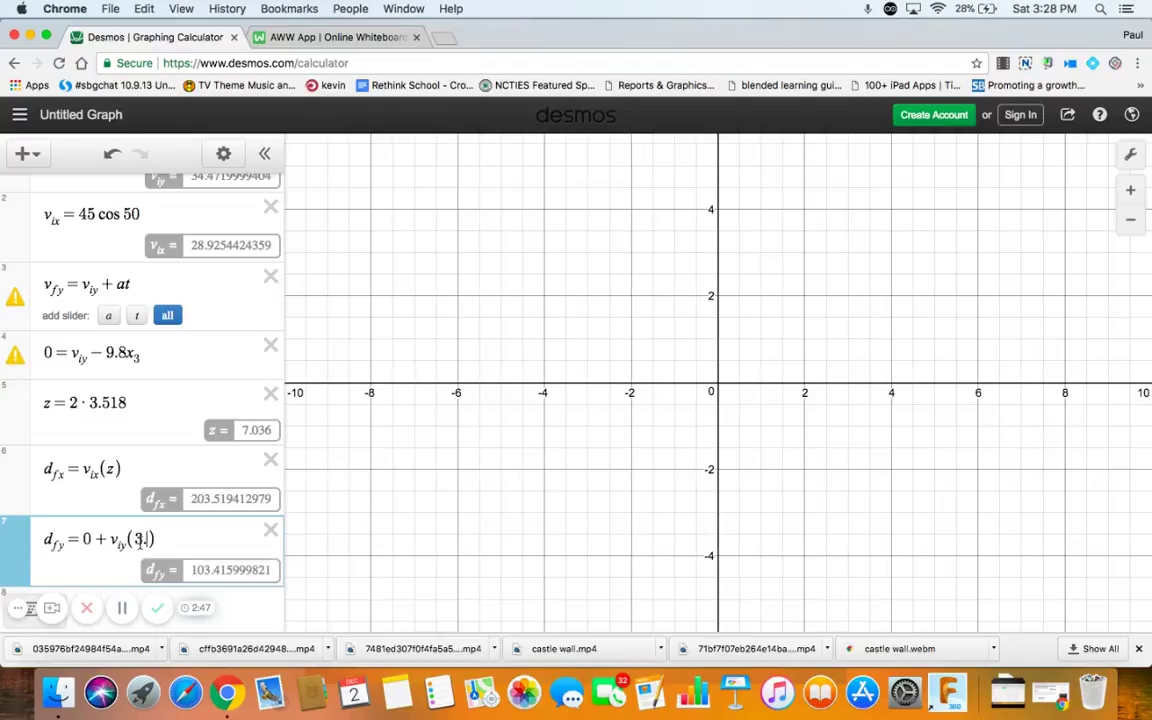
pyautogui.write('.518')
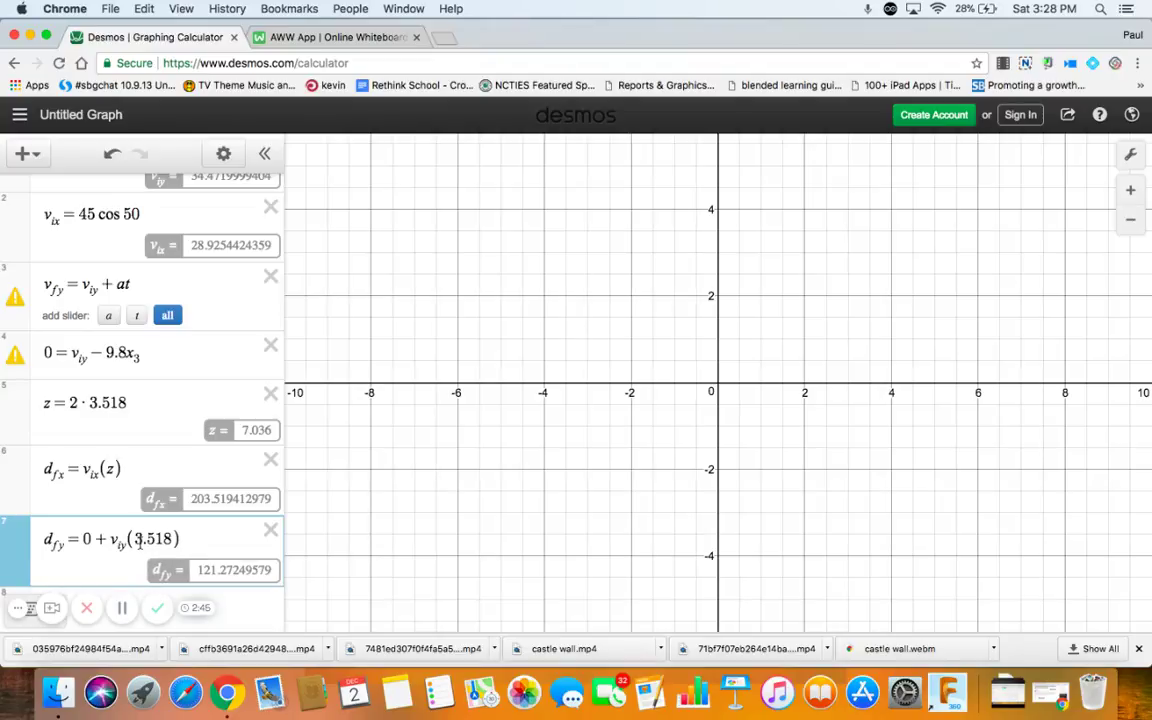
# Remove the stray subscript 3 from expression 4.
pyautogui.moveTo(16, 354)
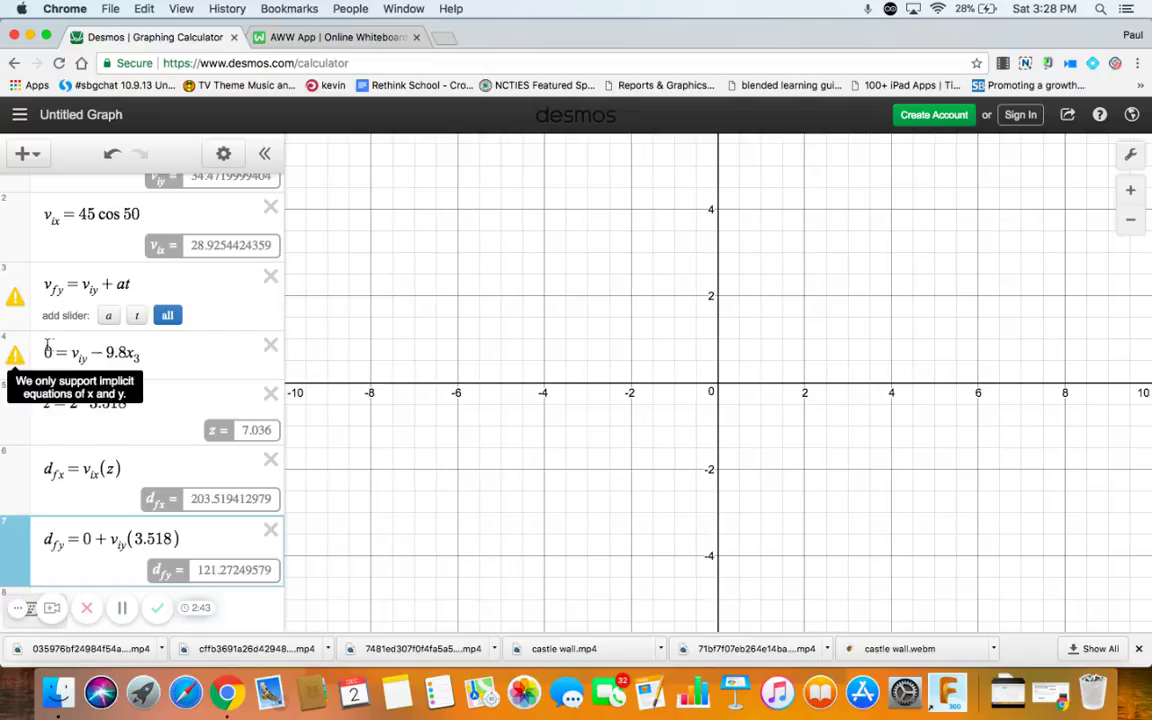
pyautogui.click(143, 356)
pyautogui.press('BackSpace')
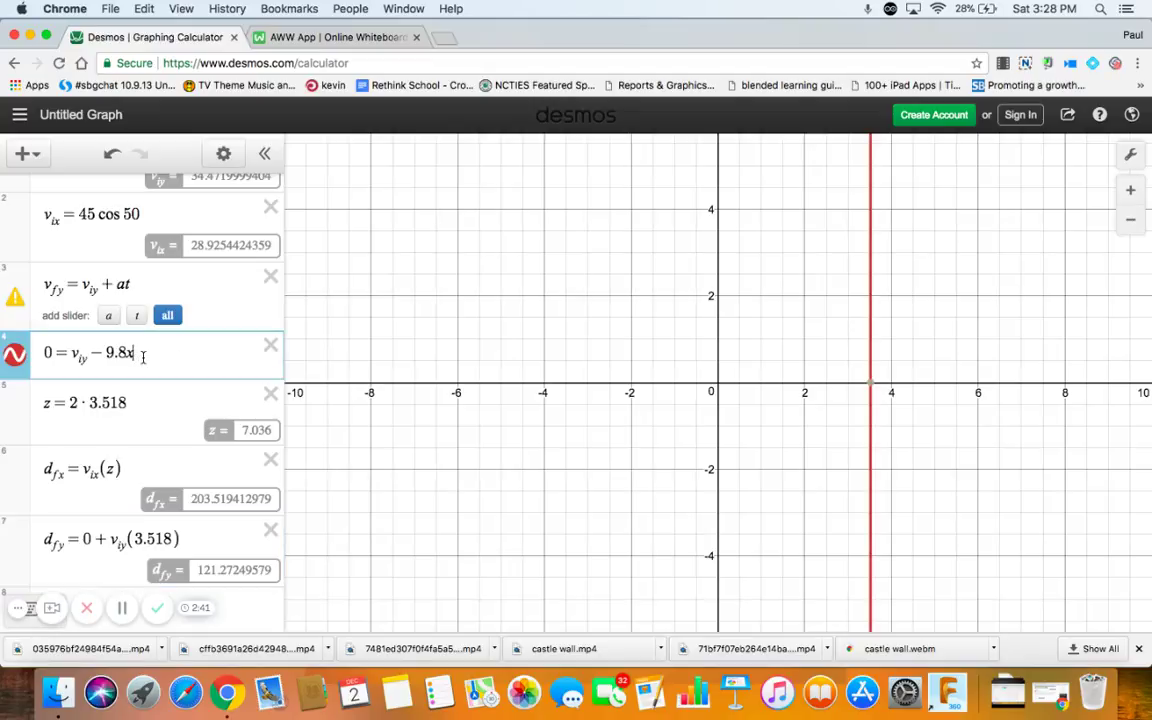
# Complete d_fy with −4.9(3.518²), giving the peak height 60.6285081902.
pyautogui.click(186, 539)
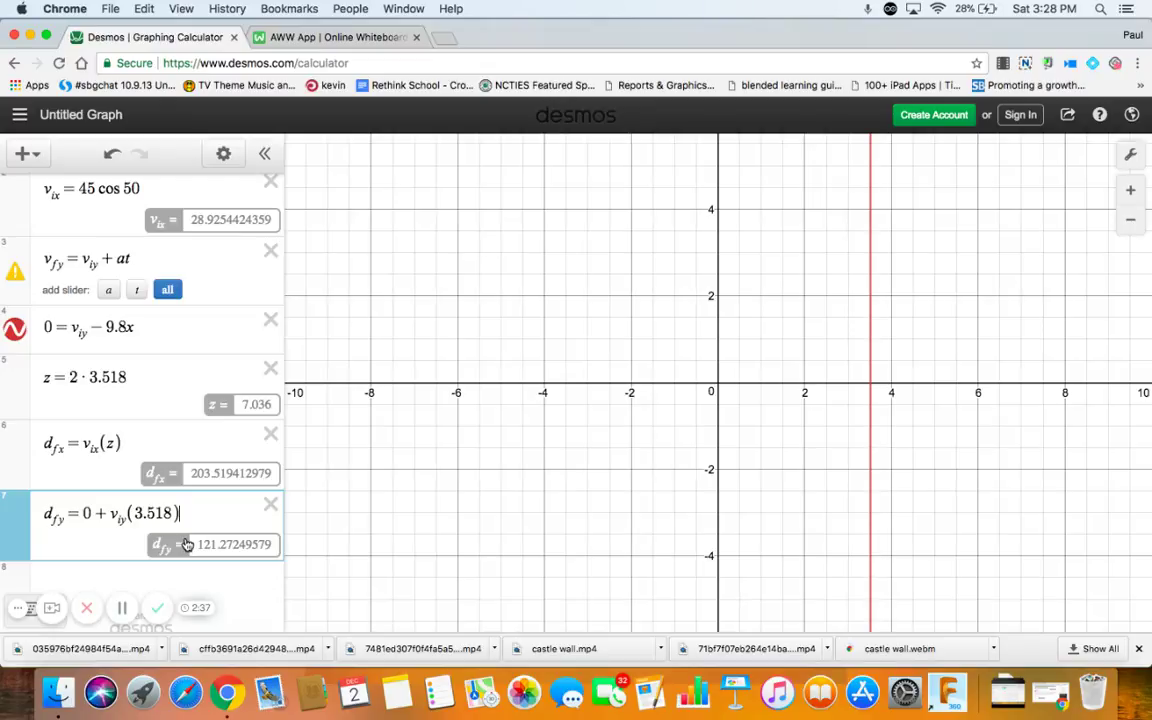
pyautogui.write('-4')
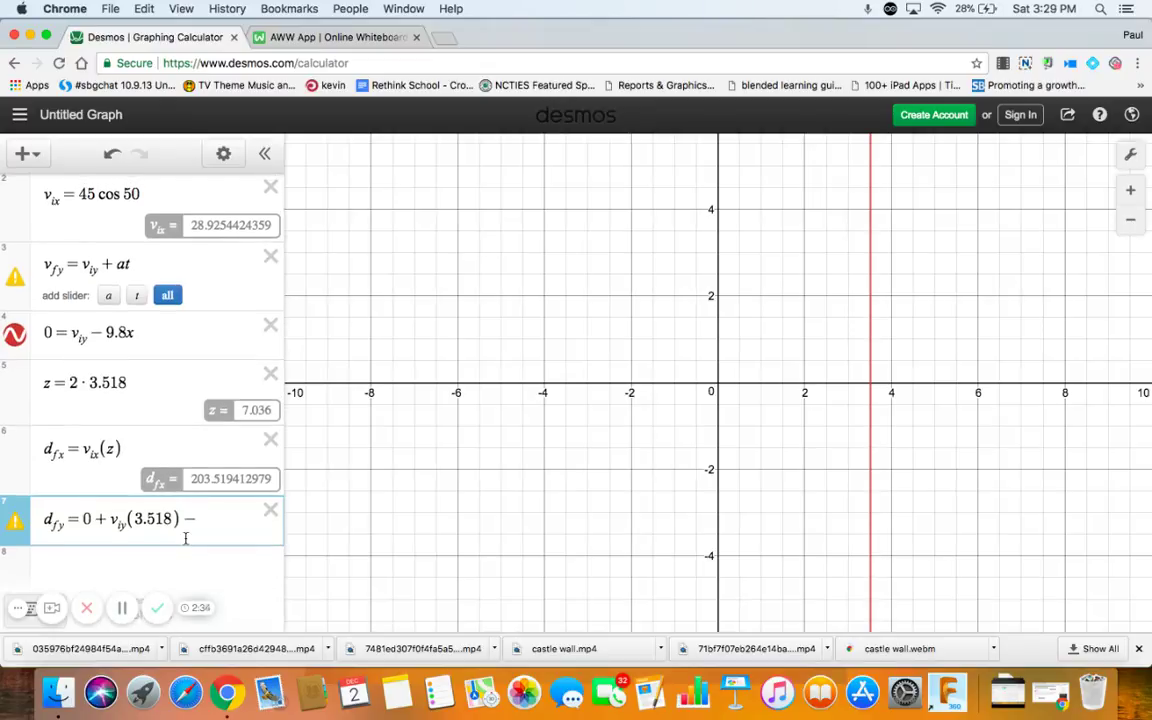
pyautogui.write('.9')
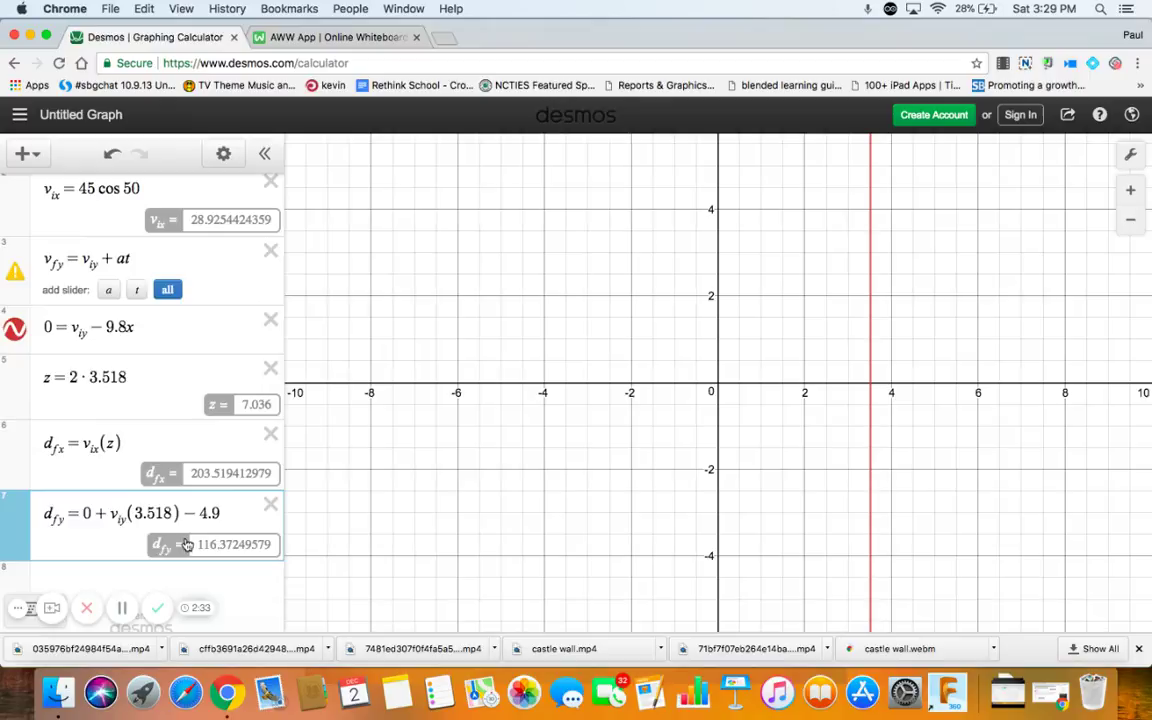
pyautogui.write('(3.5')
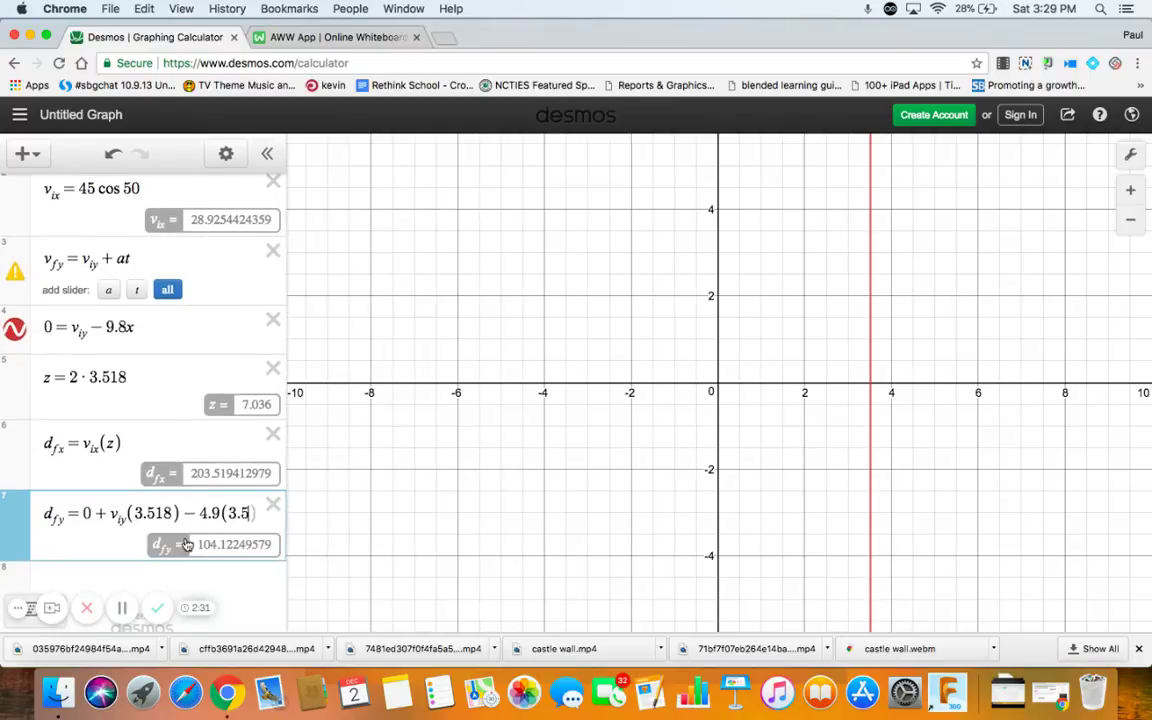
pyautogui.write('18')
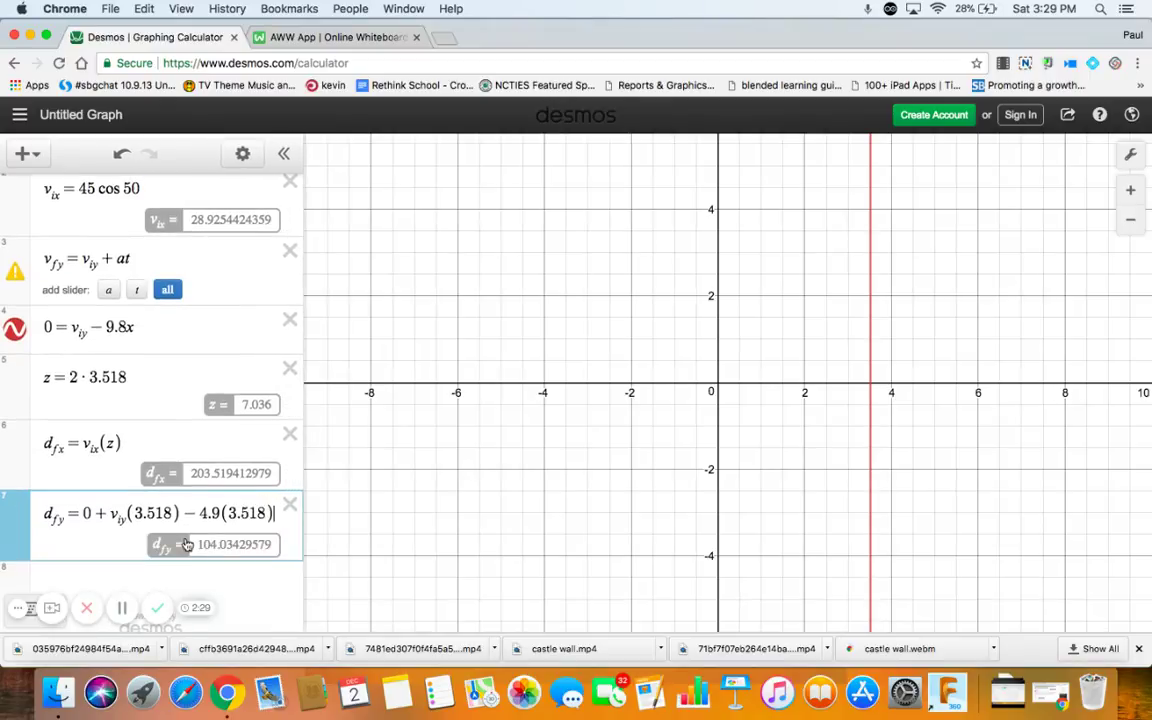
pyautogui.write(')^2')
pyautogui.press('BackSpace')
pyautogui.press('Left')
pyautogui.write('^2')
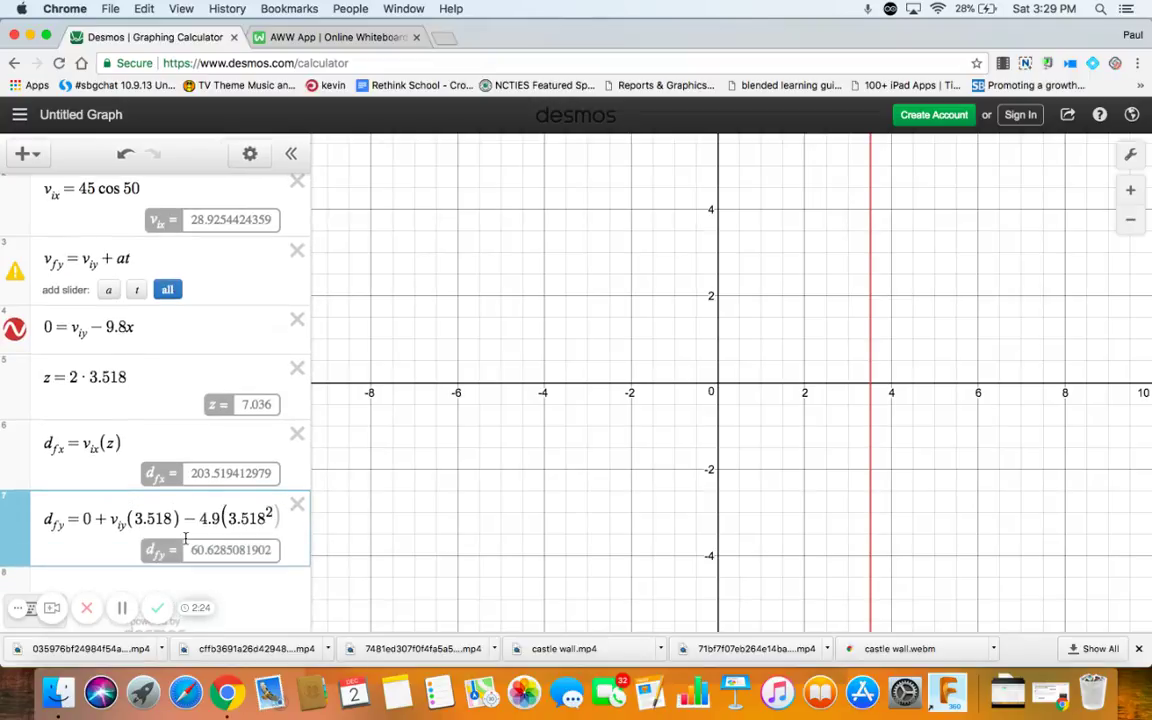
pyautogui.press('Right')
pyautogui.press('Right')
# On the whiteboard, add a new line df=60.63m beneath the vertical displacement formula.
pyautogui.click(348, 37)
pyautogui.press('Return')
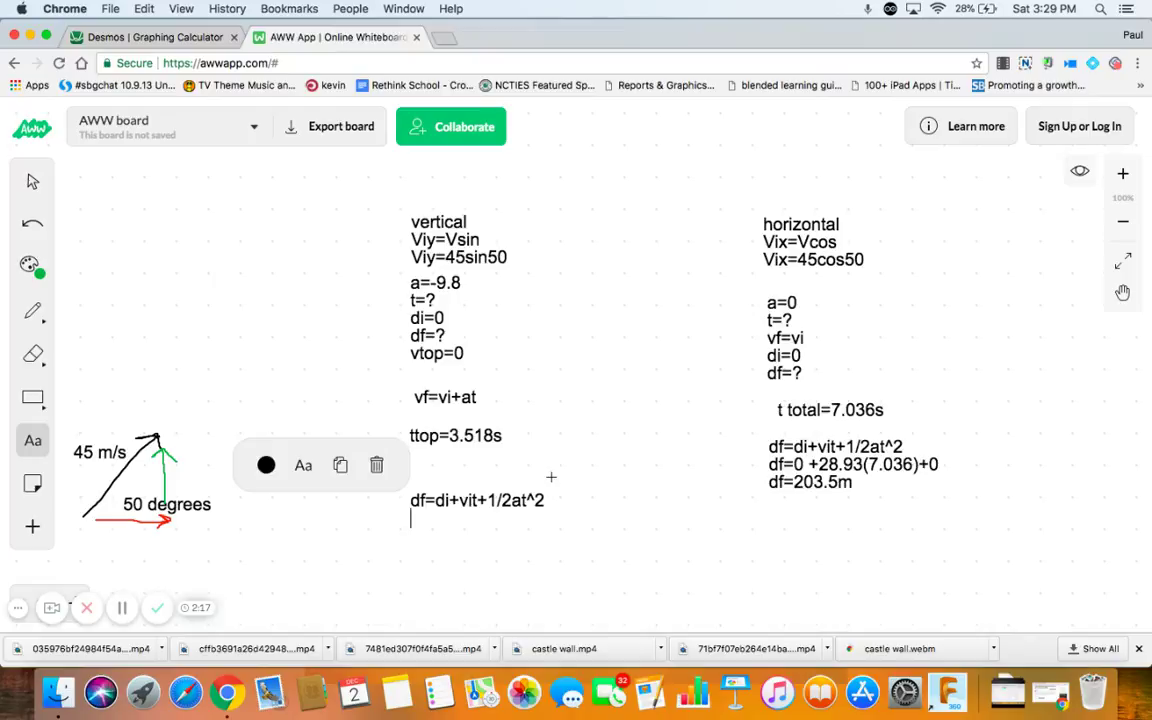
pyautogui.write('df=60.63m')
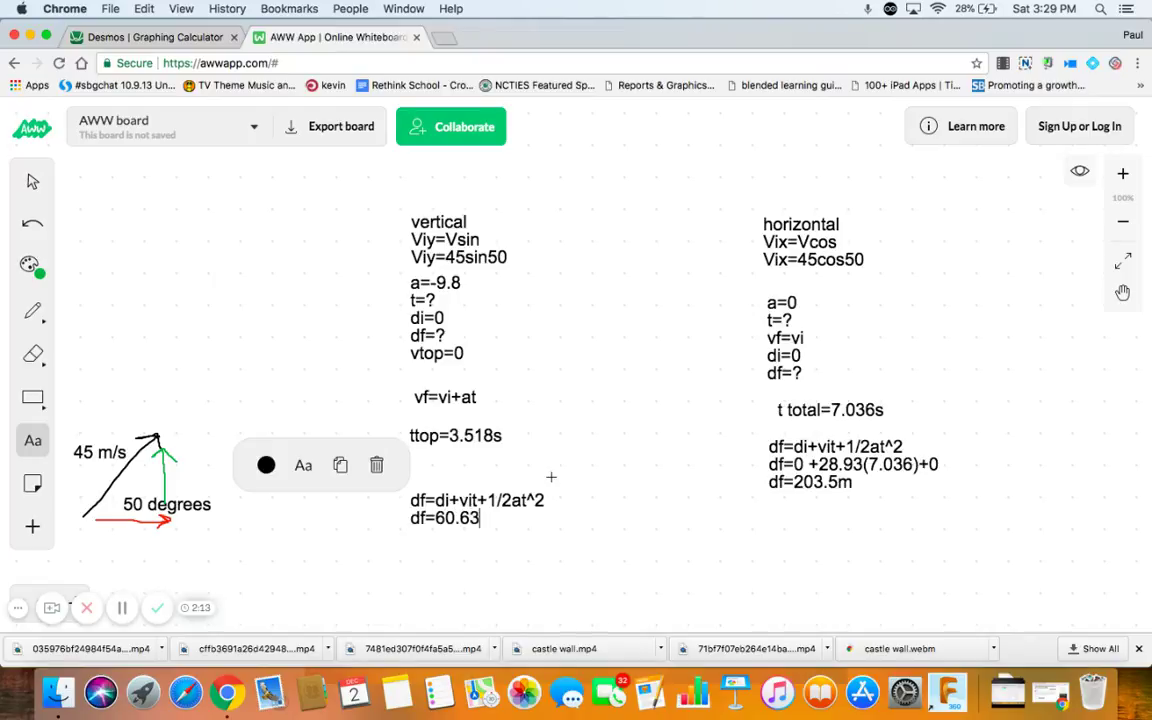
pyautogui.click(115, 36)
# Verify the red line's x-axis crossing and the full d_fy expression in Desmos, then return to the whiteboard notes.
pyautogui.scroll(2, 160, 240)
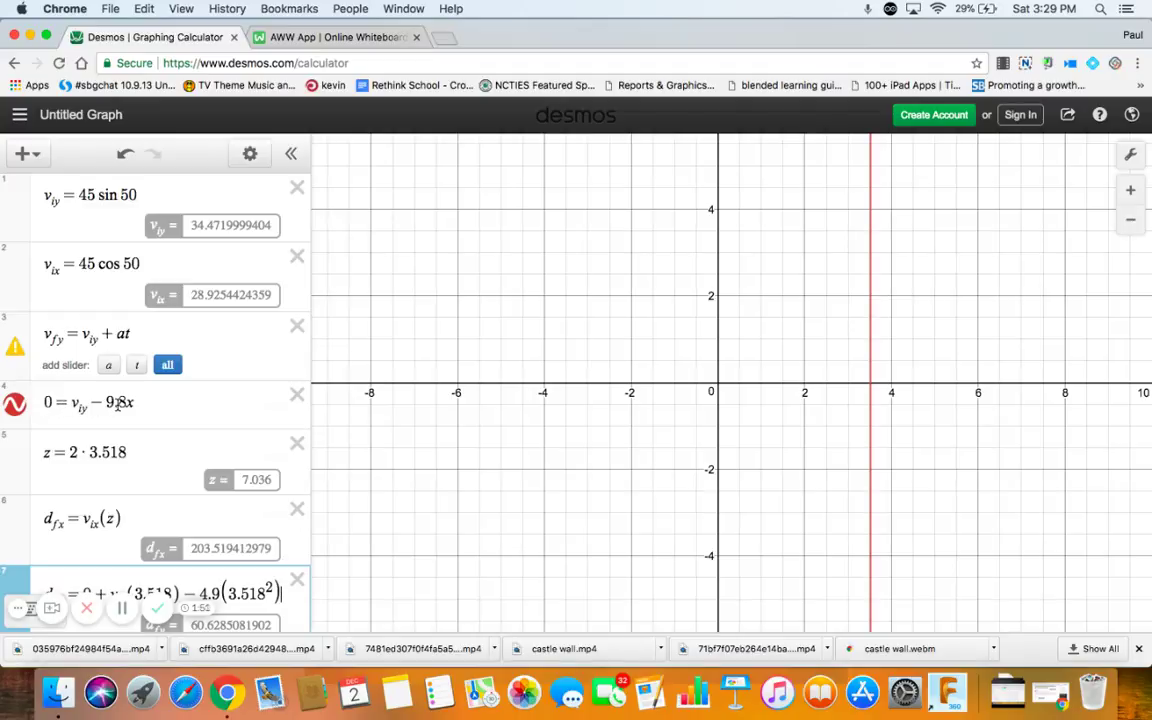
pyautogui.click(871, 390)
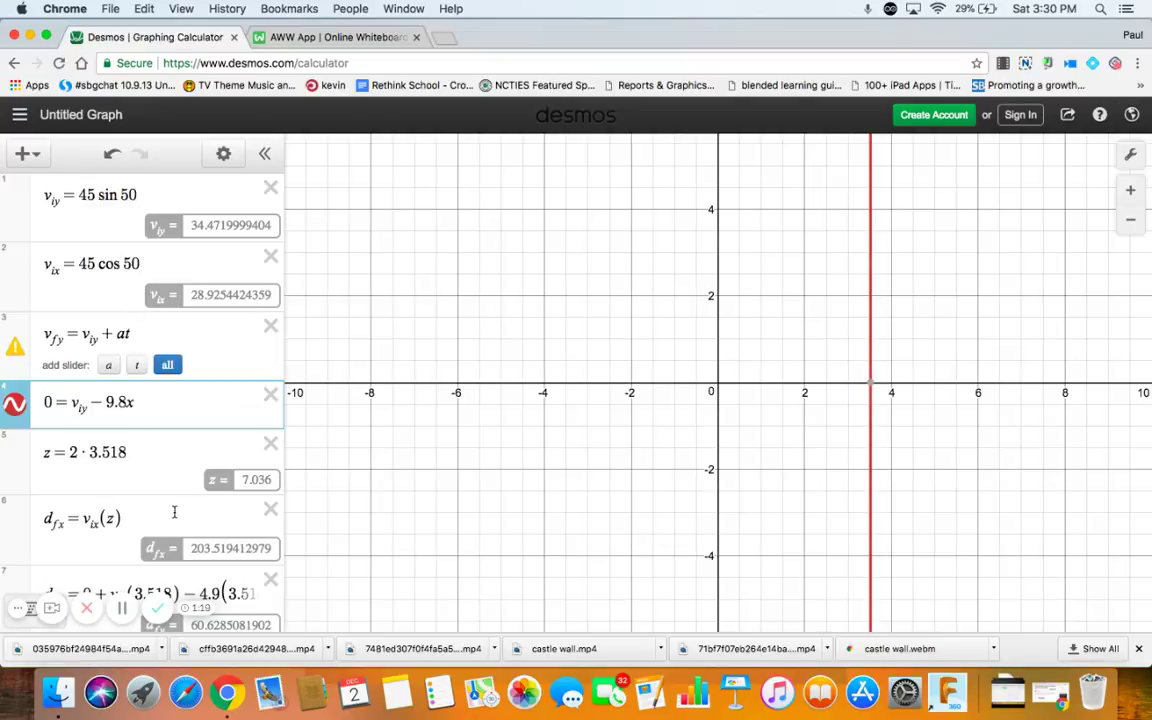
pyautogui.scroll(-3, 198, 528)
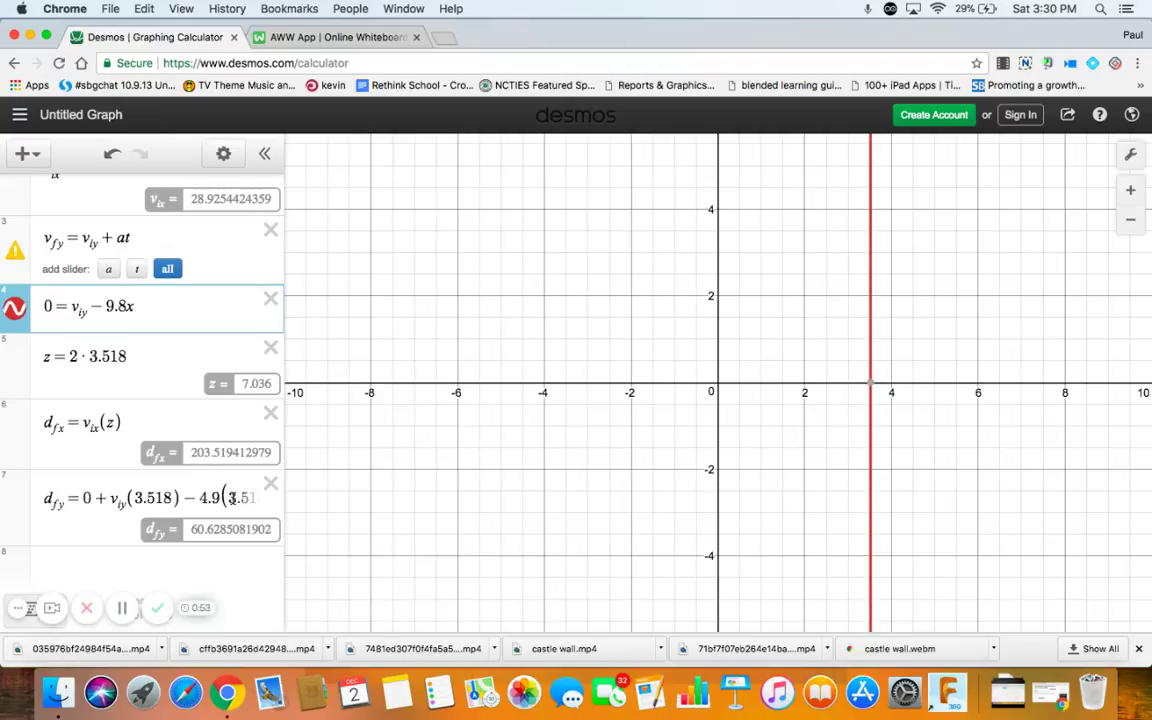
pyautogui.click(231, 497)
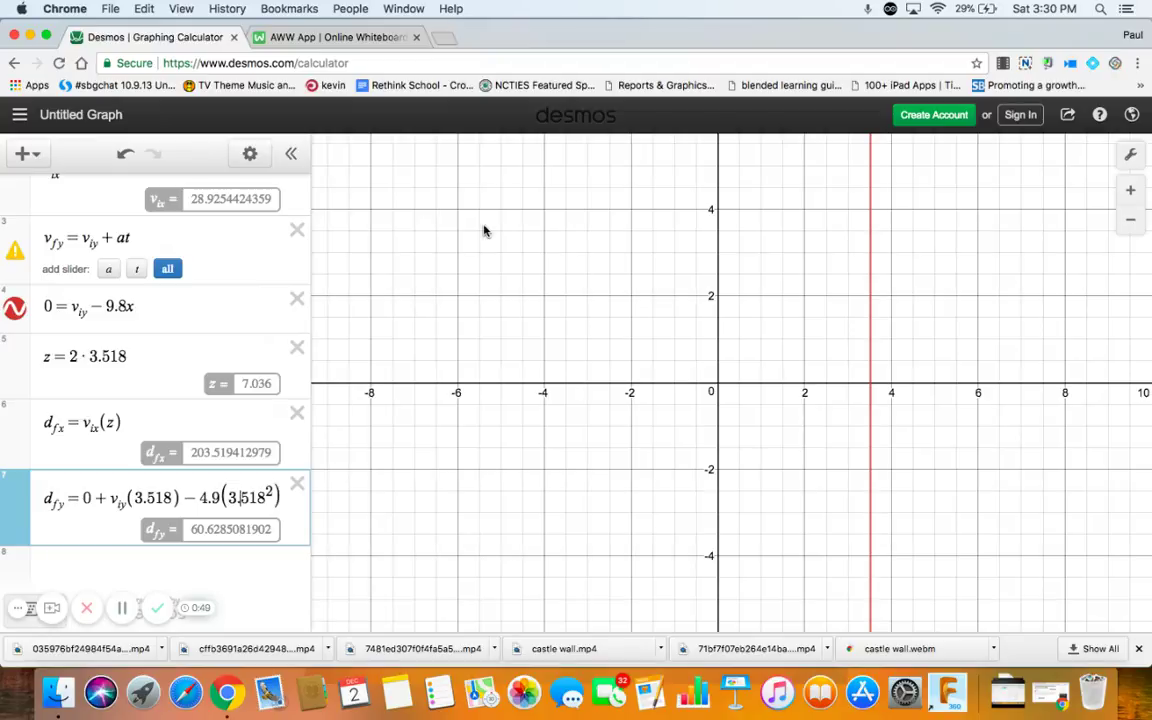
pyautogui.click(362, 39)
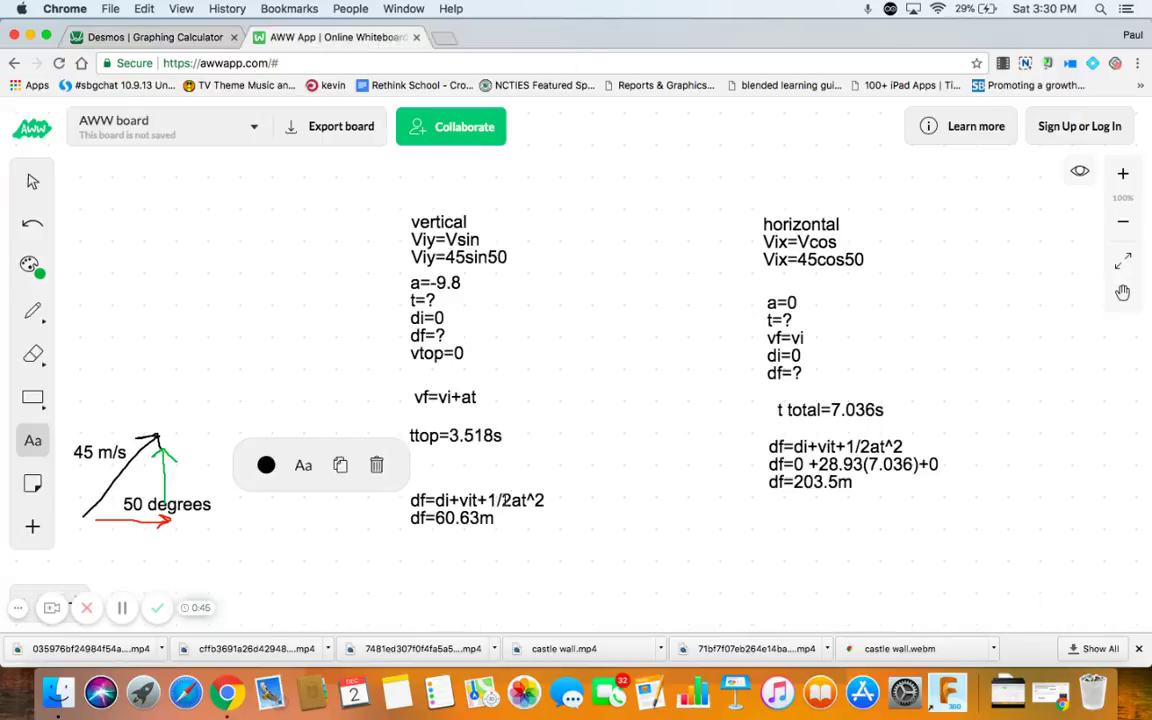
pyautogui.click(492, 517)
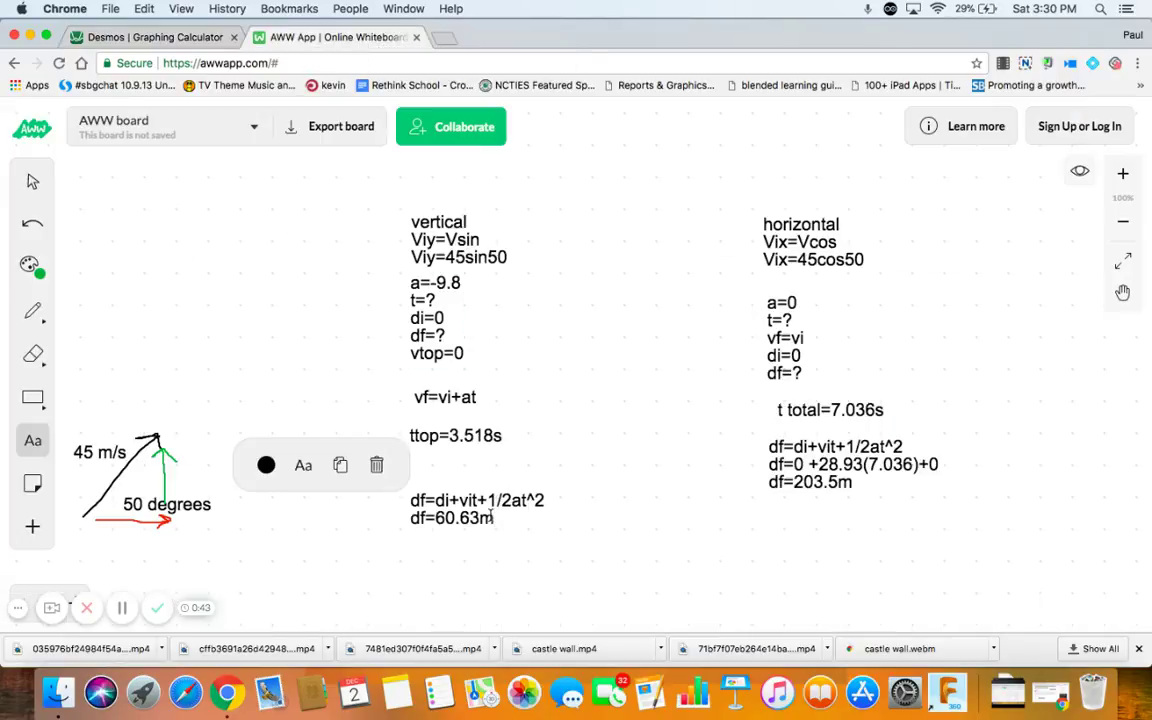